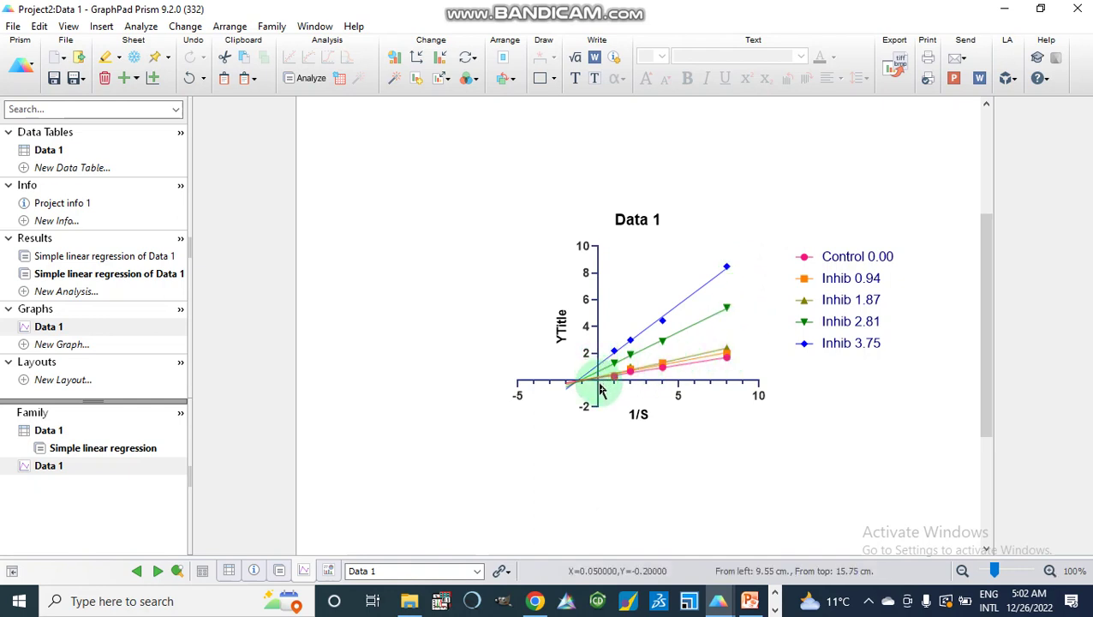
Show the Data 1 table and review its table format settings, leaving them unchanged
left_click(51, 152)
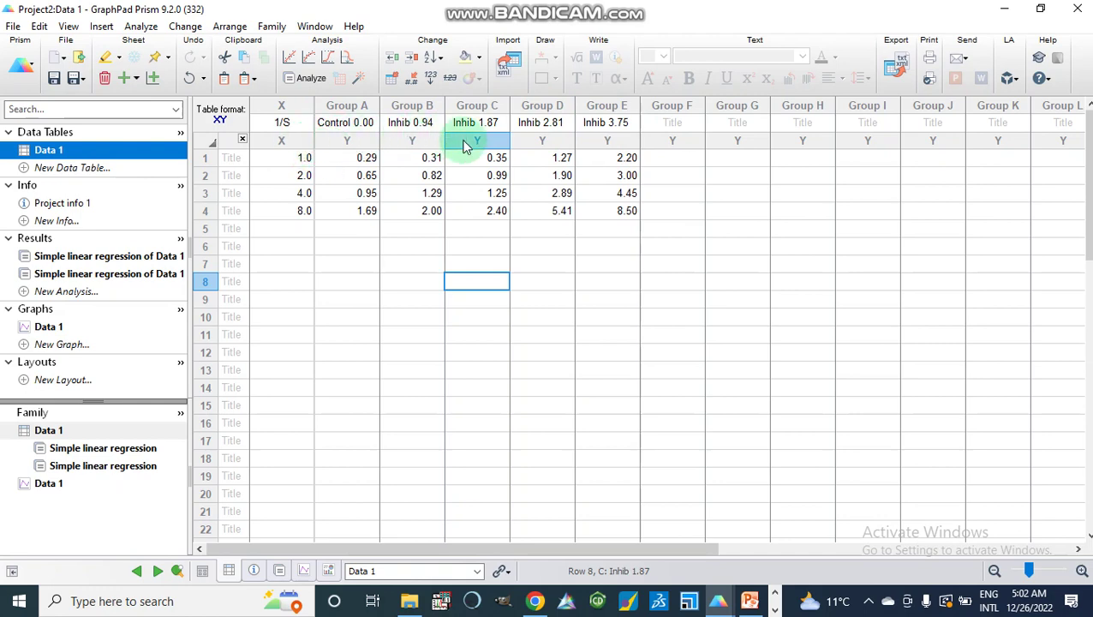
left_click(236, 127)
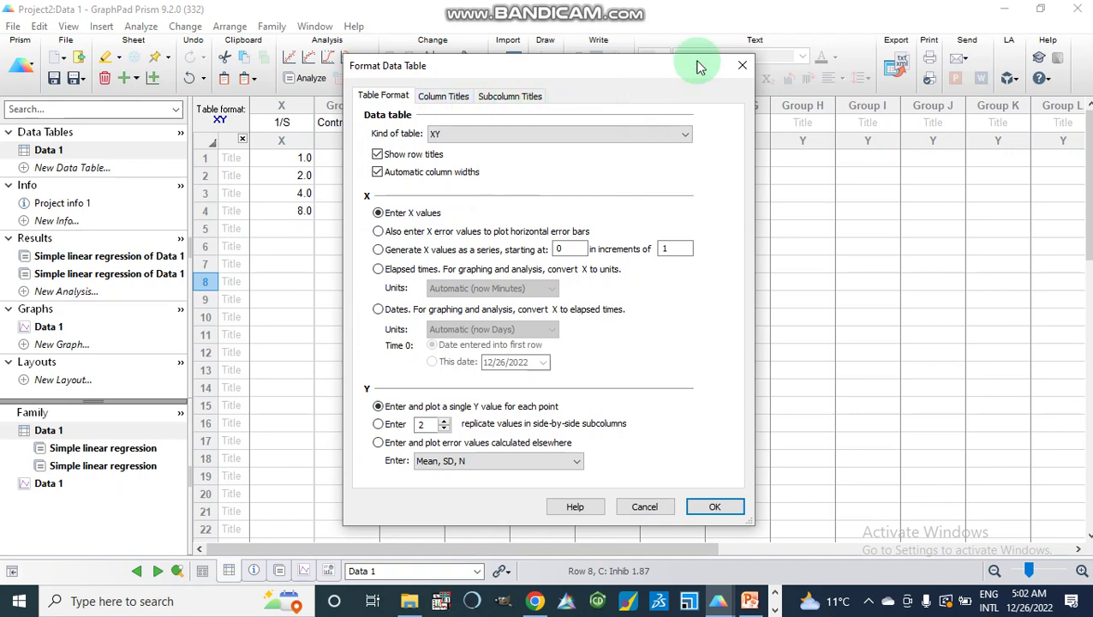
left_click(741, 67)
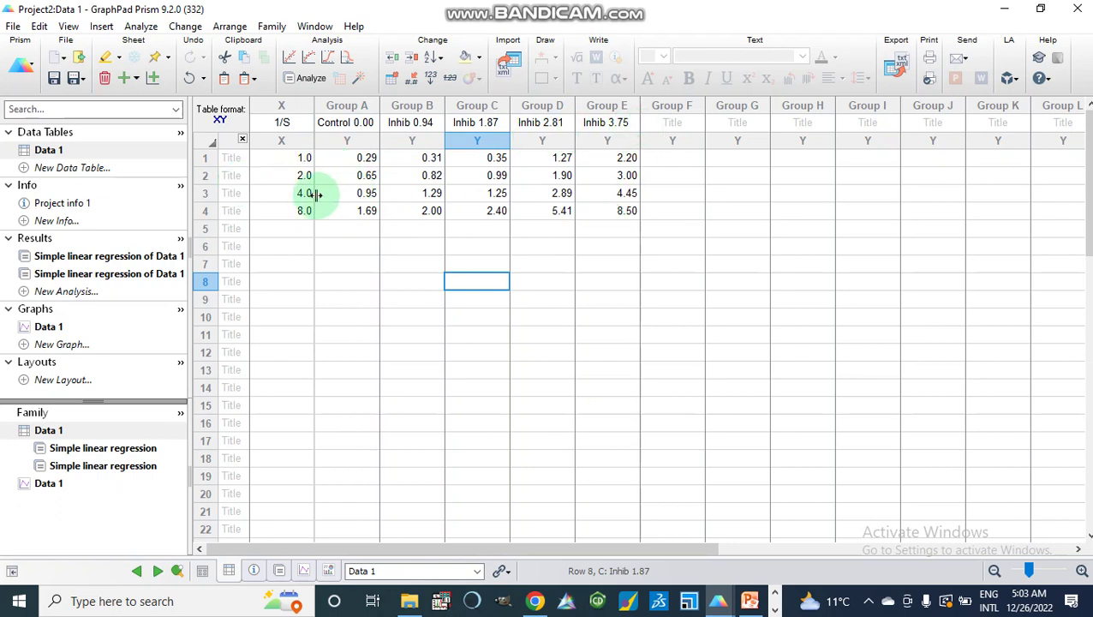
left_click(142, 28)
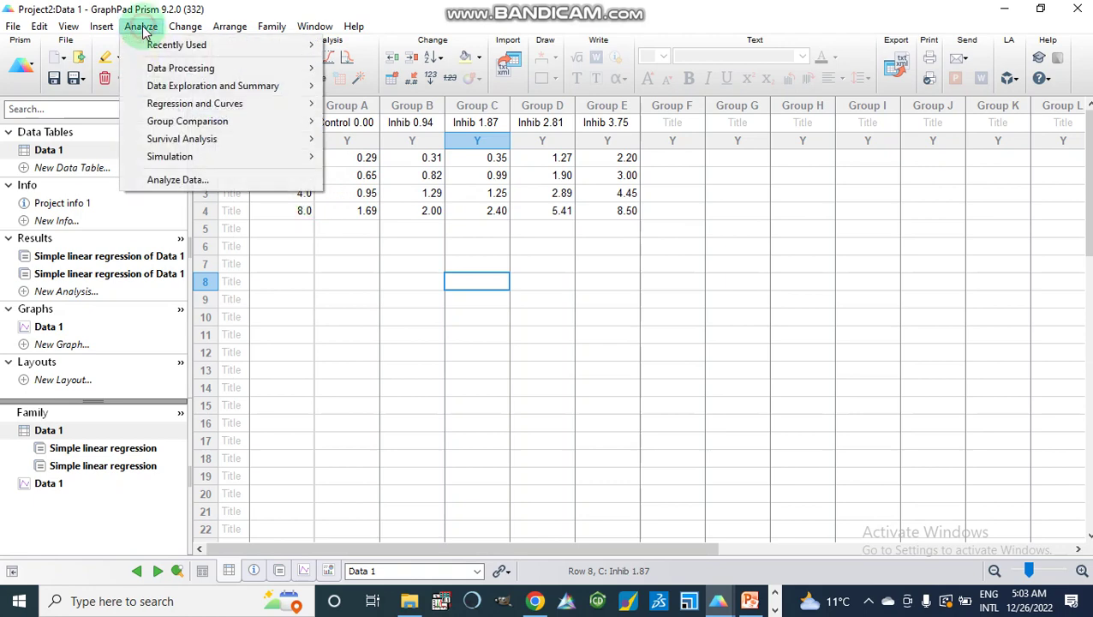
Run a simple linear regression on all five Data 1 series, analysing the table again
left_click(181, 180)
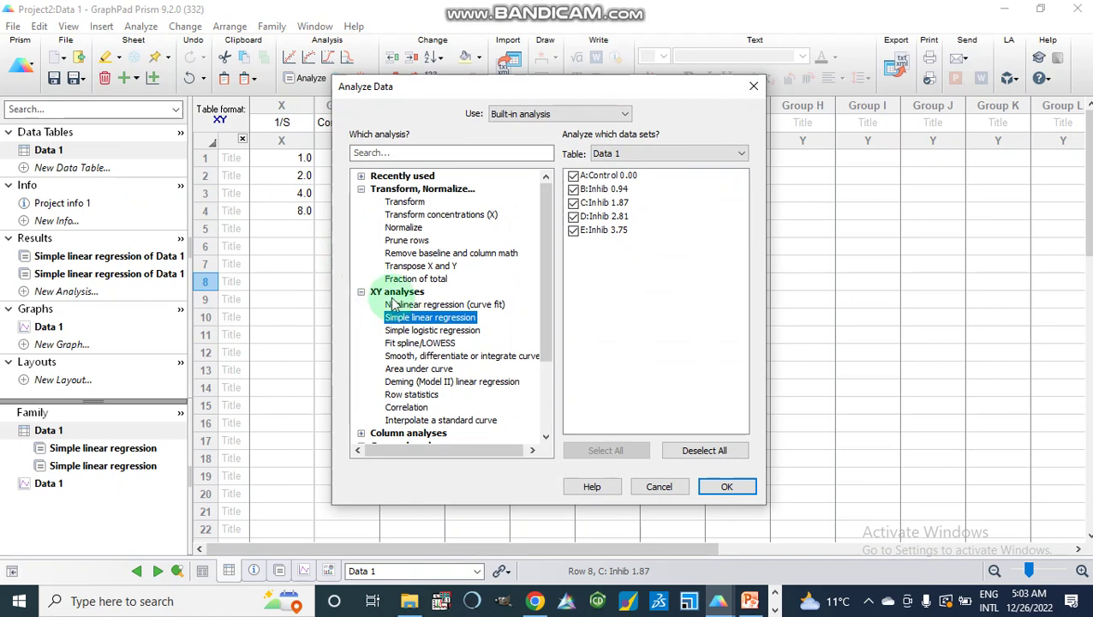
left_click(725, 487)
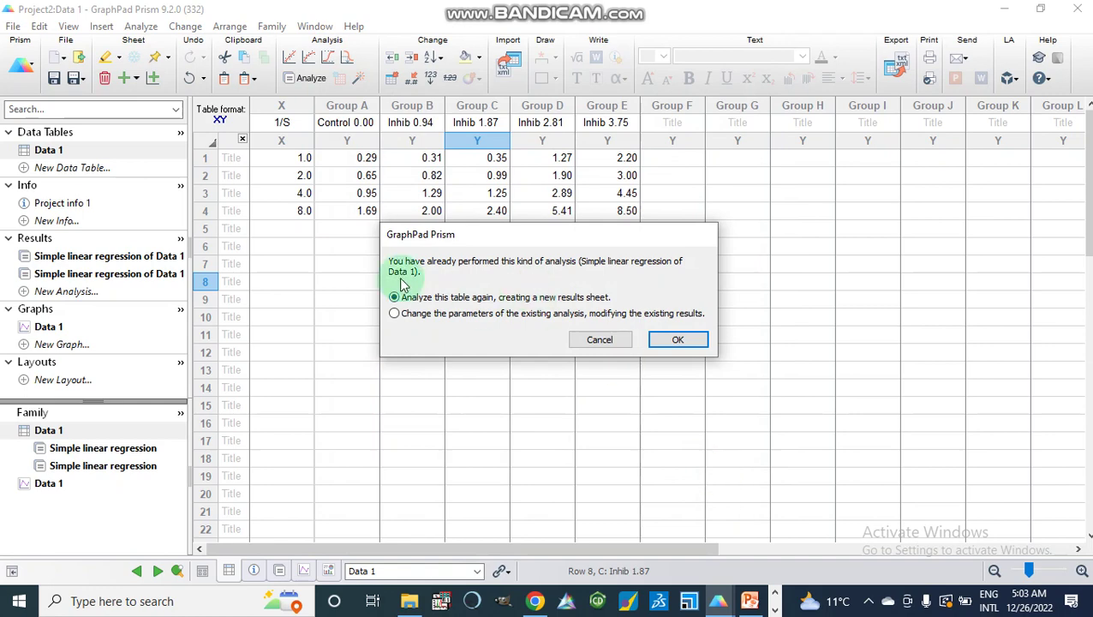
left_click(407, 305)
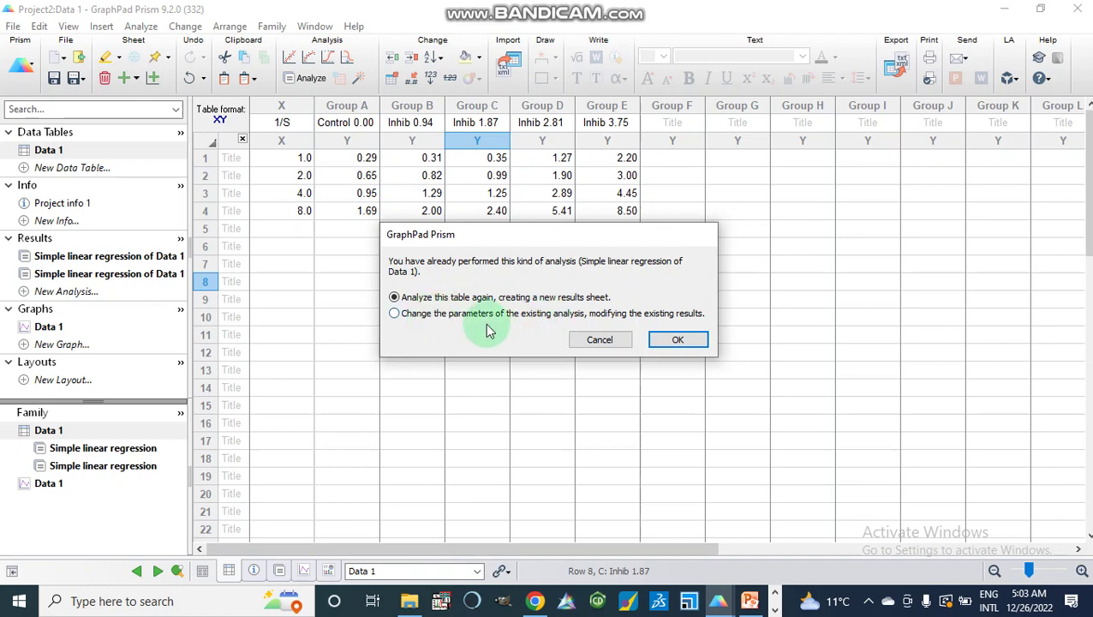
left_click(676, 340)
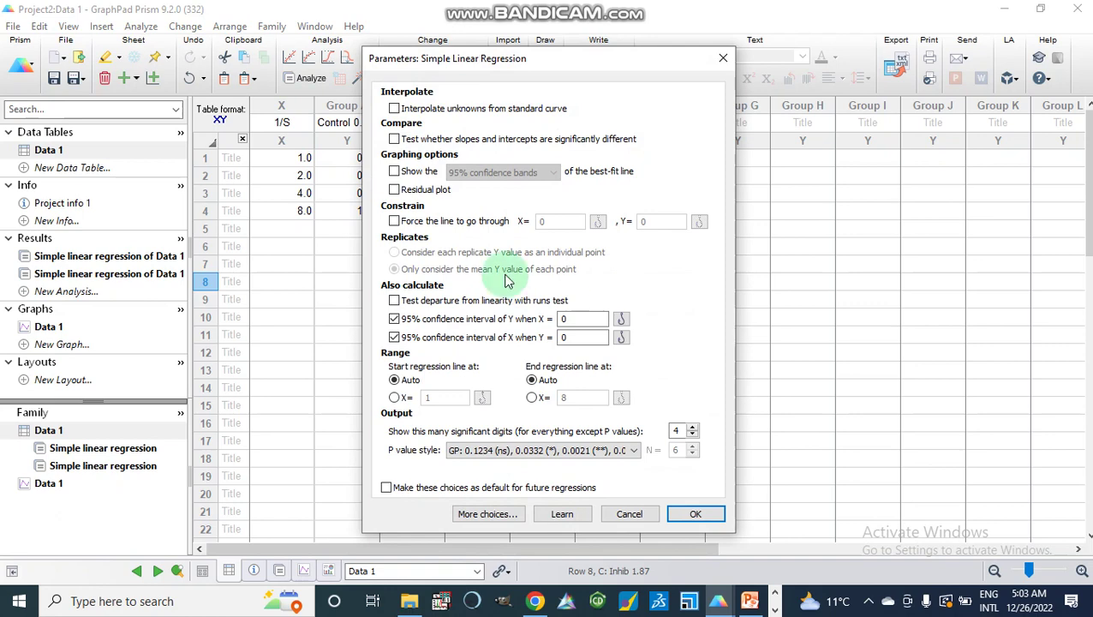
Leave the lines unforced and set the regression line start to X = -3
left_click(395, 222)
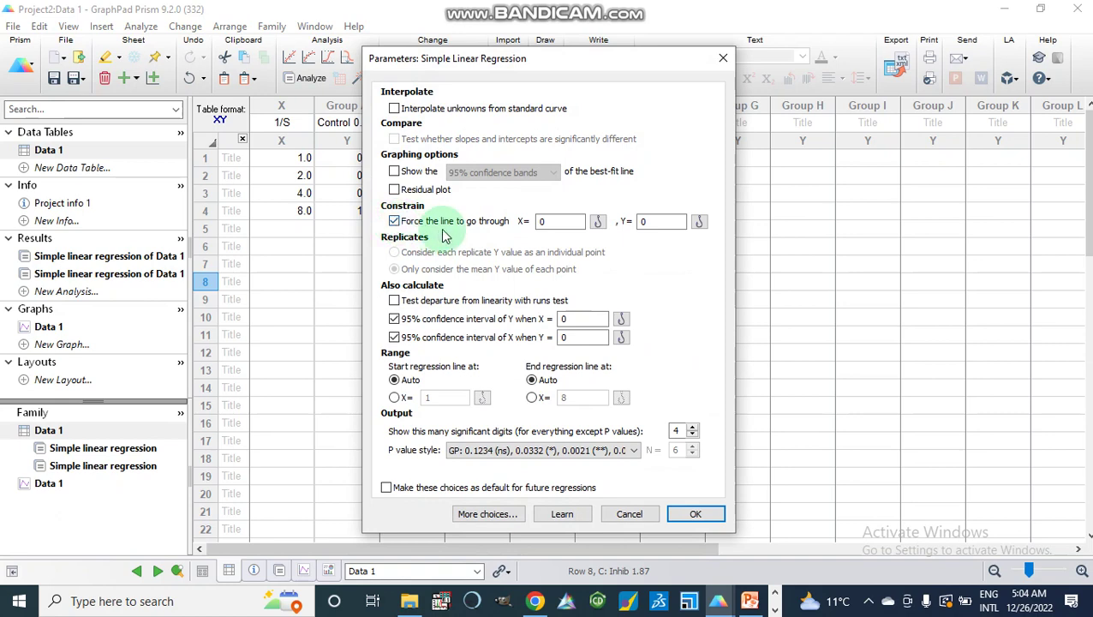
left_click(395, 222)
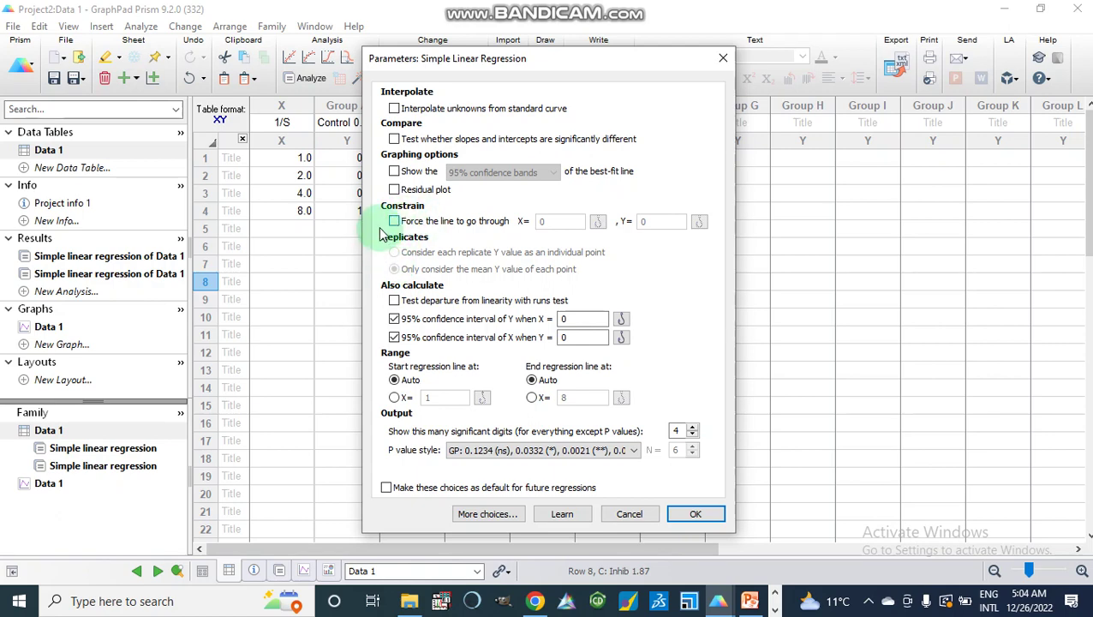
left_click(395, 398)
double_click(435, 397)
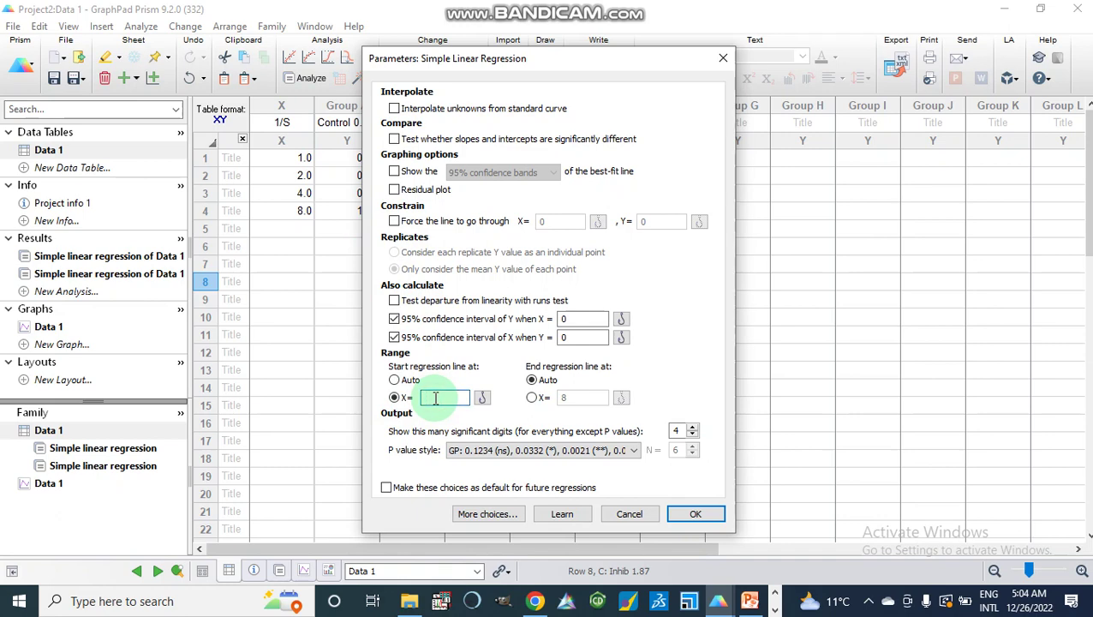
type("-3")
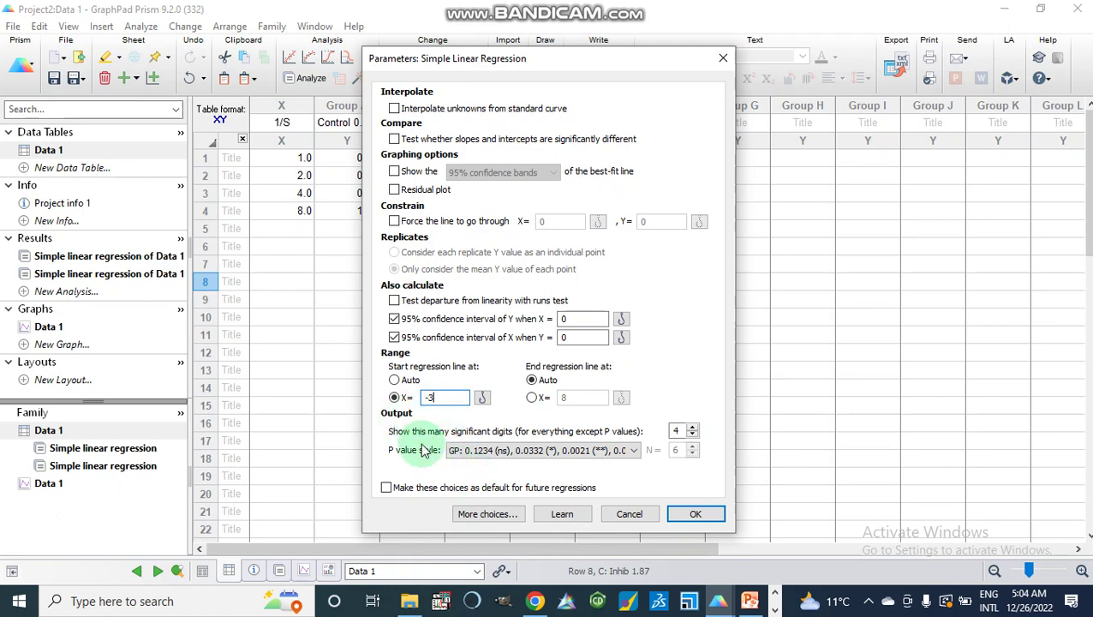
left_click(434, 397)
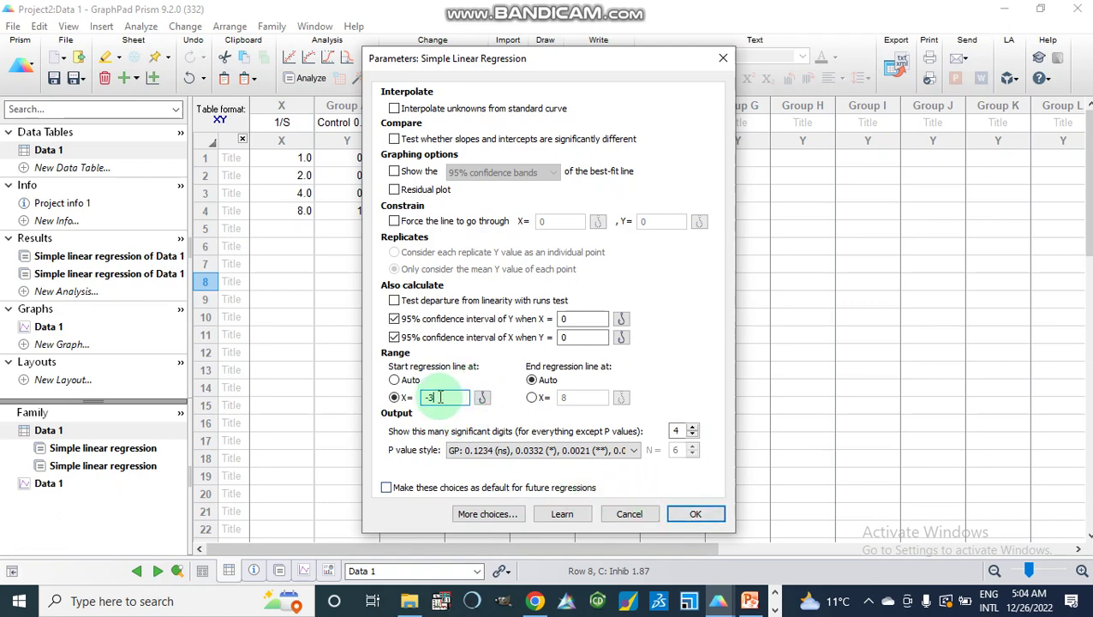
Apply the regression parameters and return to the Data 1 graph
left_click(688, 516)
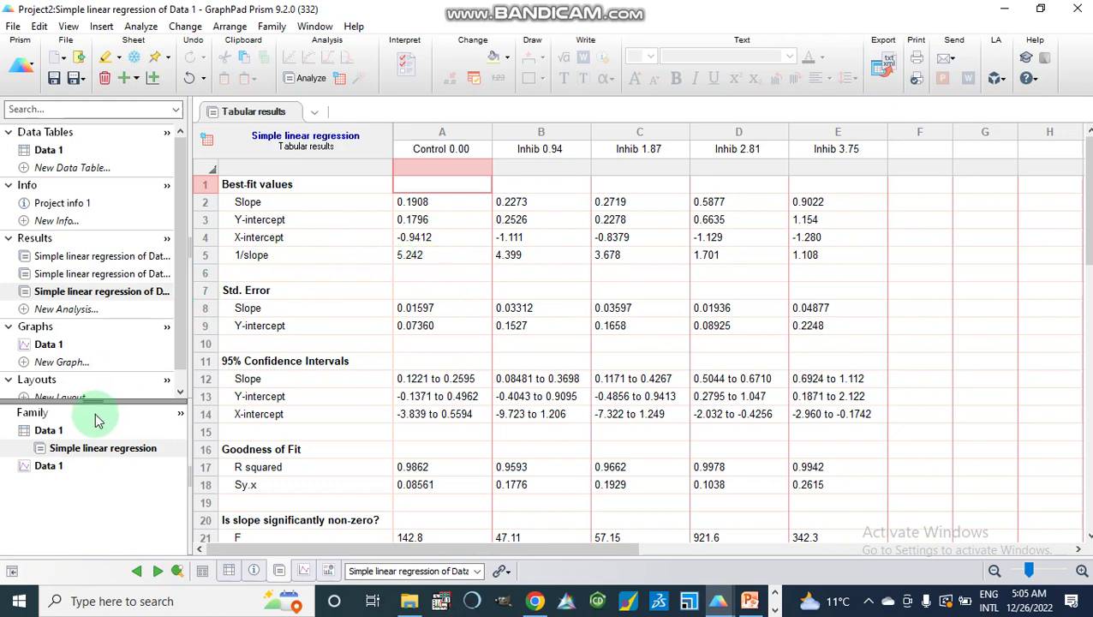
left_click(53, 346)
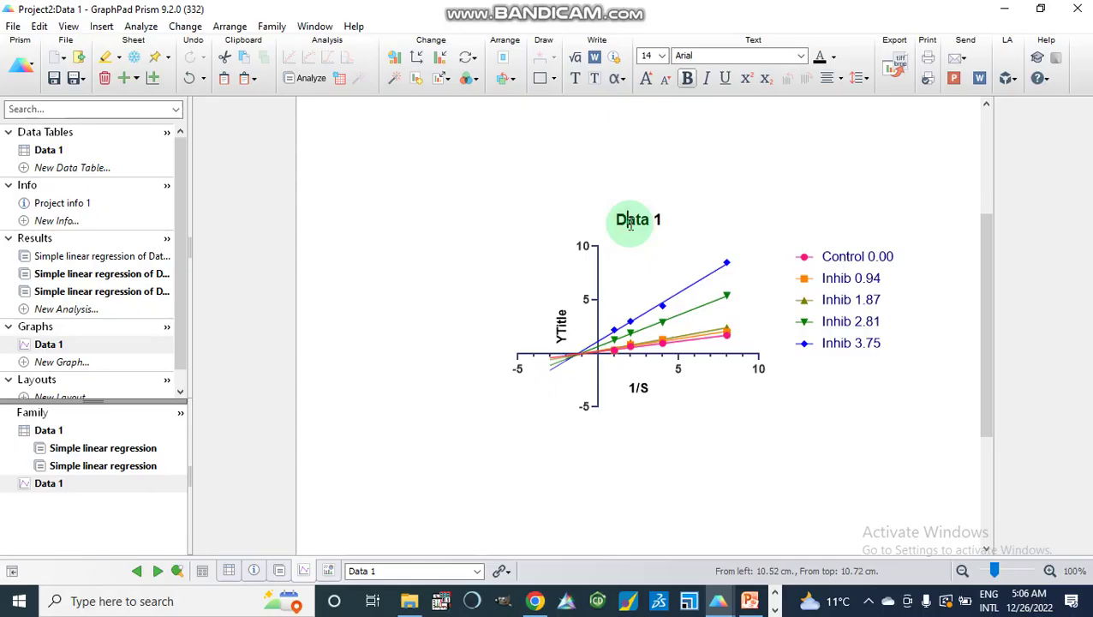
Rename the graph title from 'Data 1' to 'Non-competitive'
left_click_drag(615, 219, 668, 222)
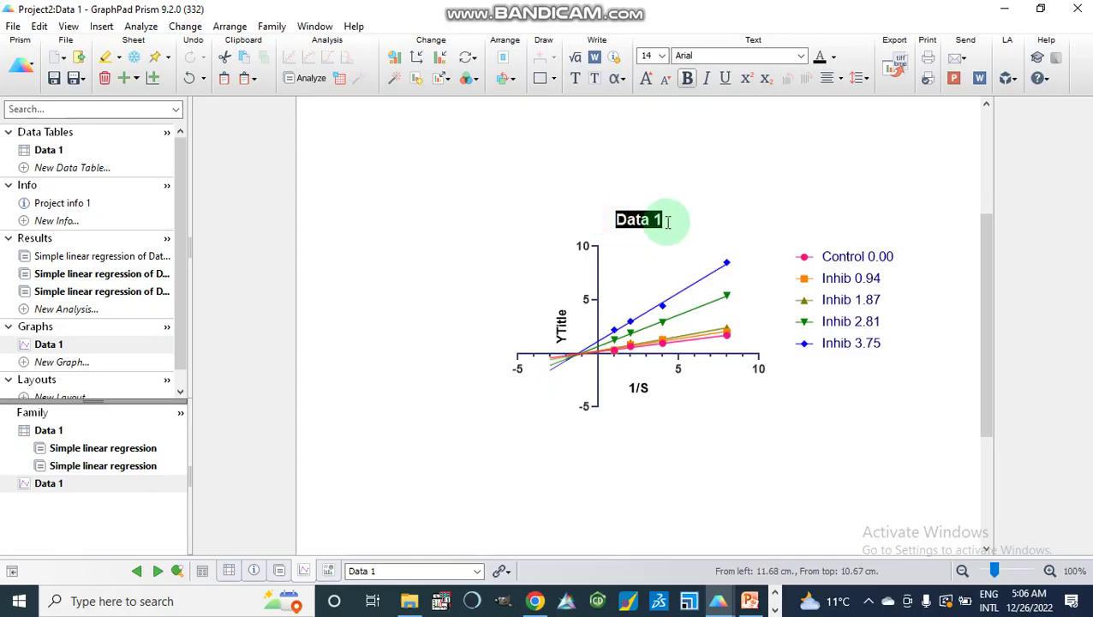
left_click(638, 220)
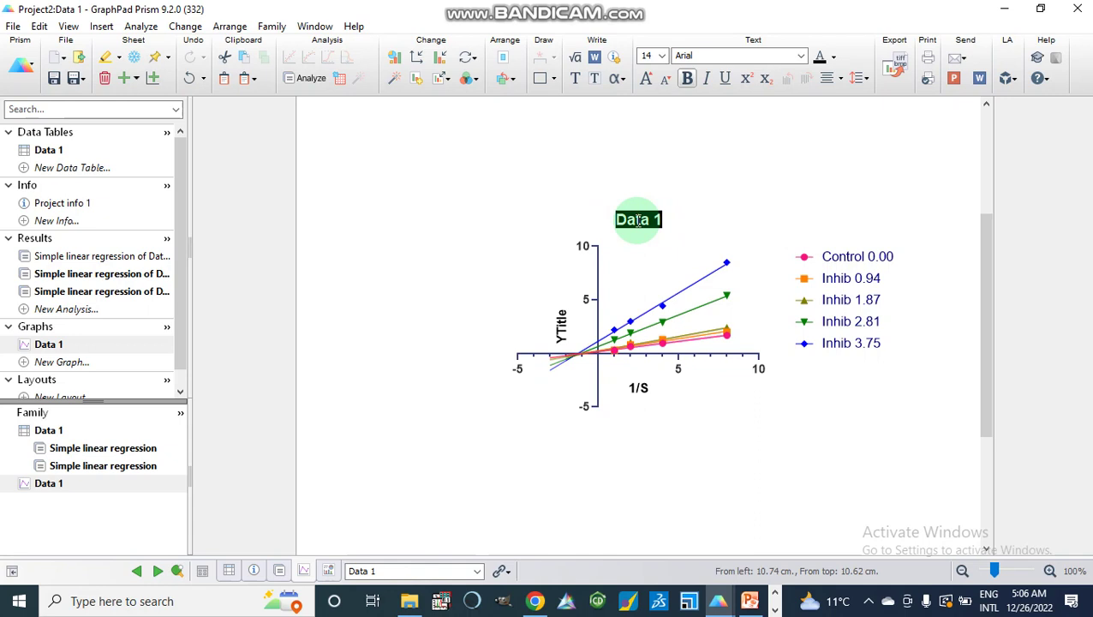
type("Non")
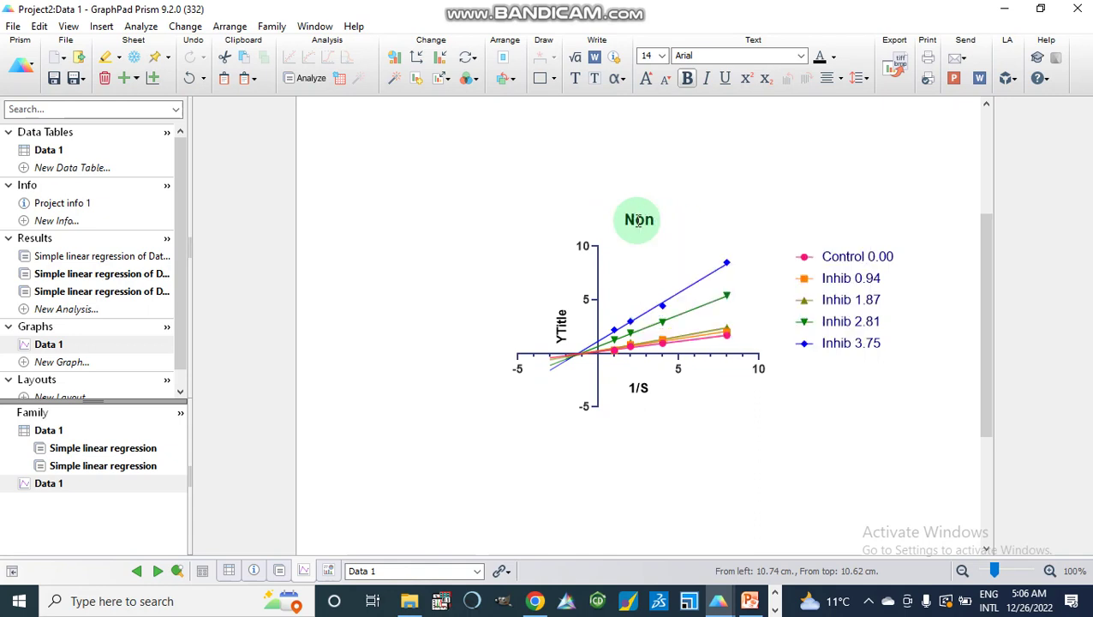
type("-competitive")
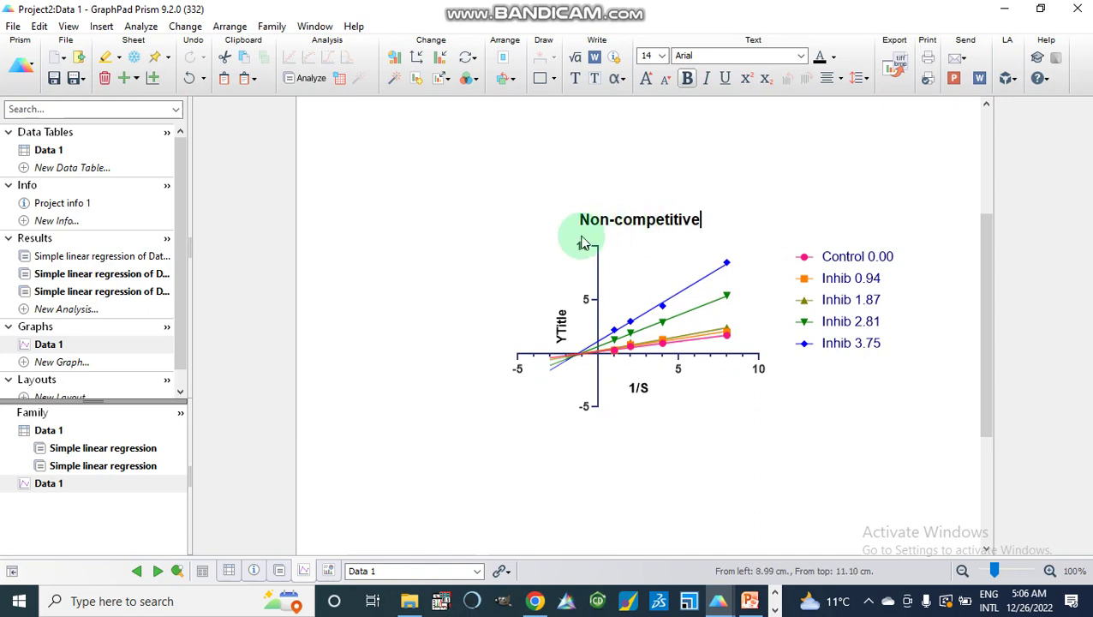
left_click(535, 403)
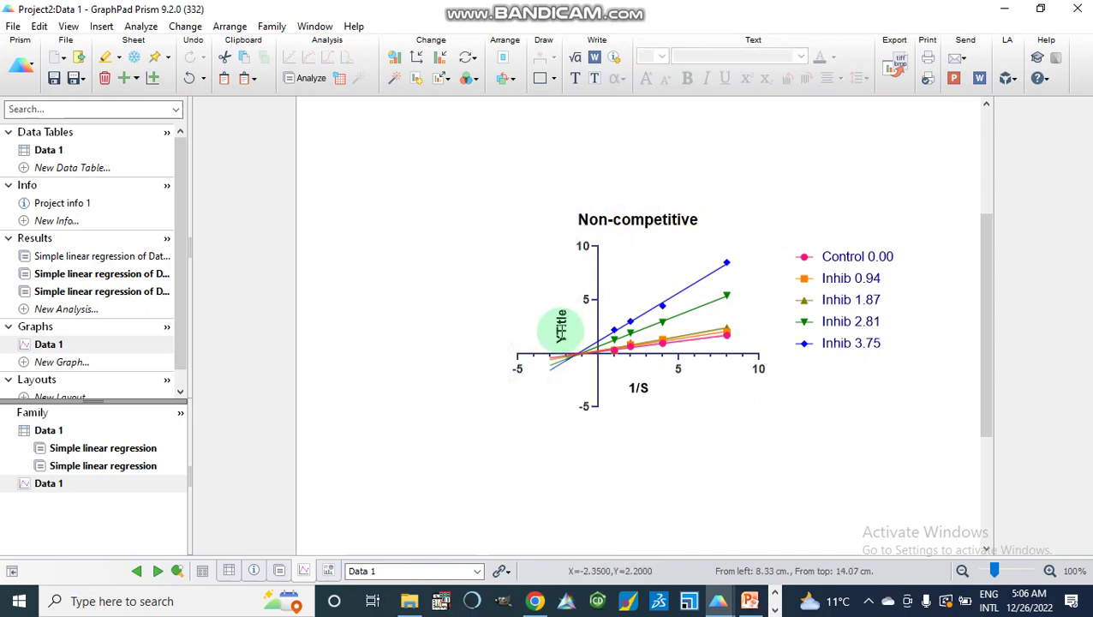
Set the Y-axis title to '1/V (mU/min.)'
left_click(561, 328)
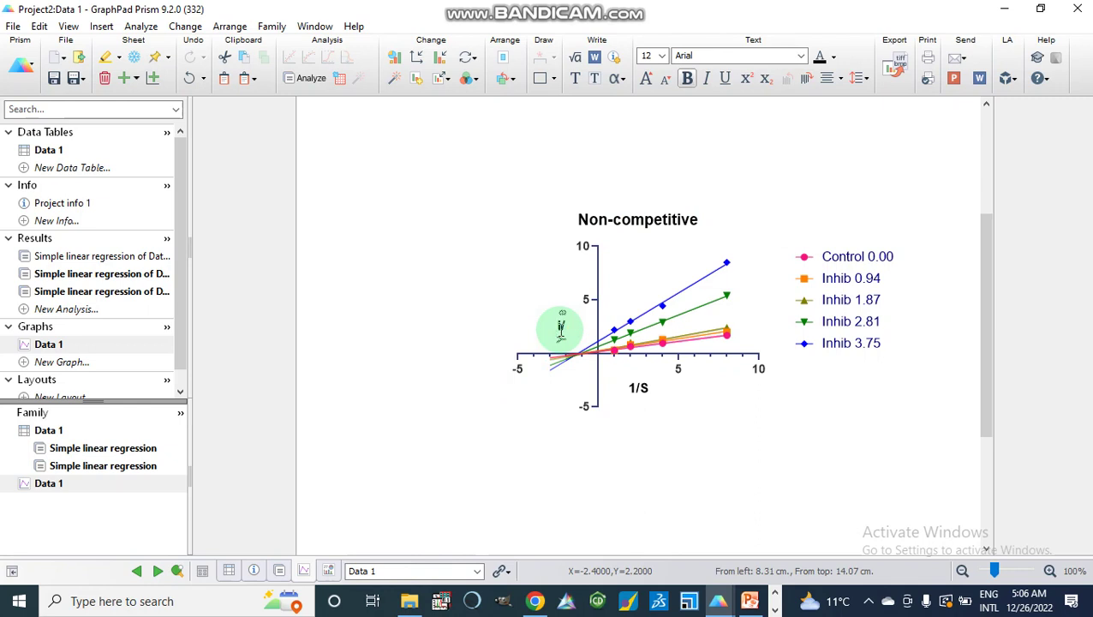
mouse_move(559, 324)
left_mouse_down()
mouse_move(561, 377)
mouse_move(558, 336)
left_mouse_up()
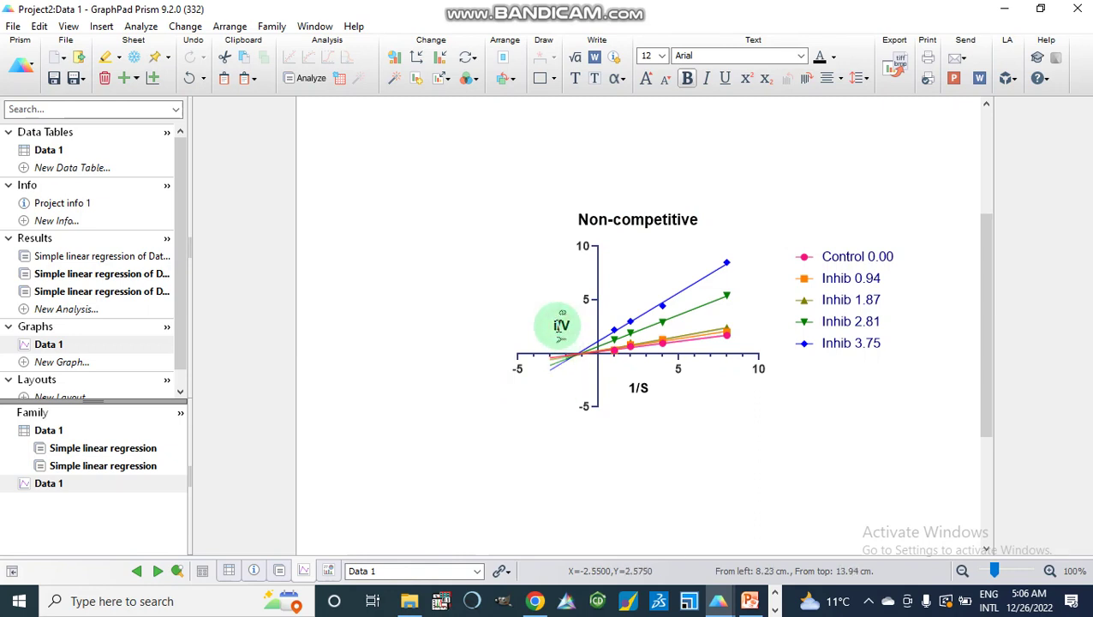
key("Escape")
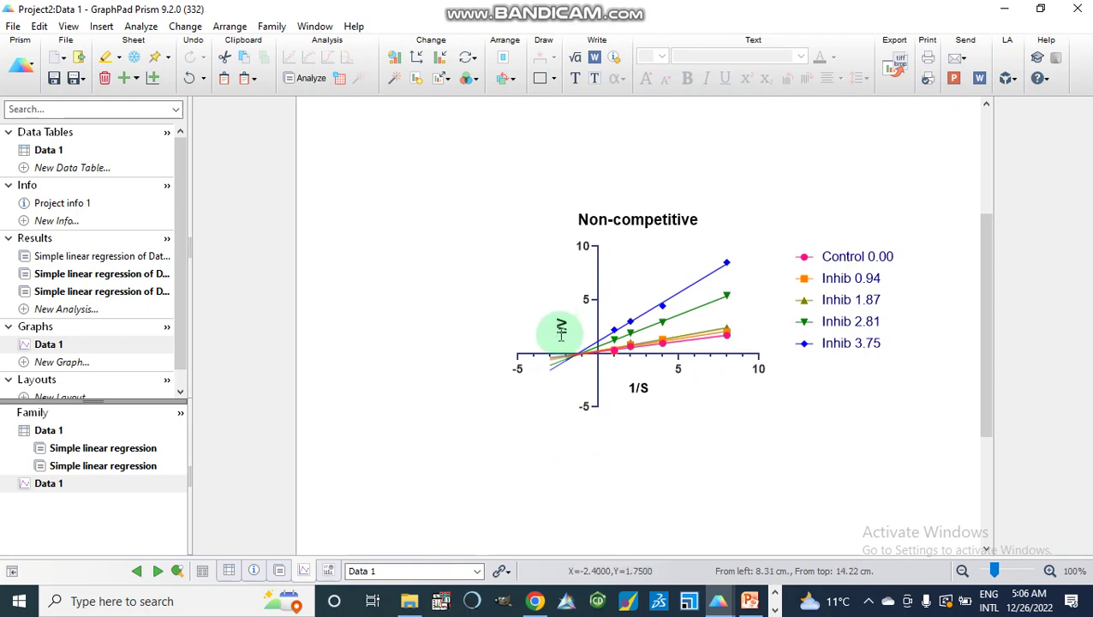
double_click(564, 321)
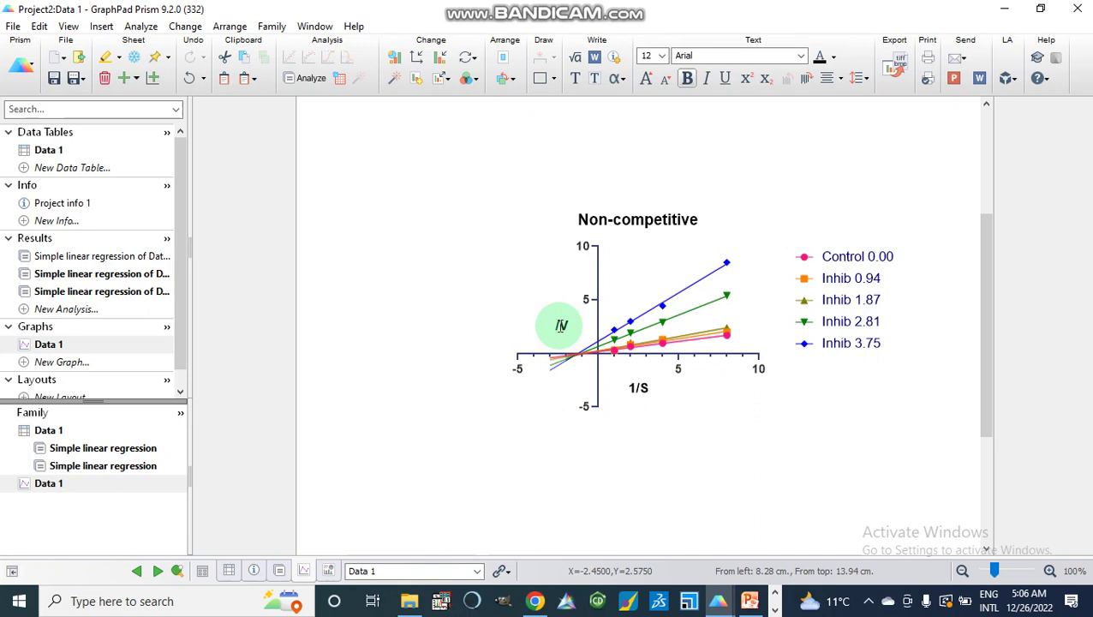
left_click(561, 326)
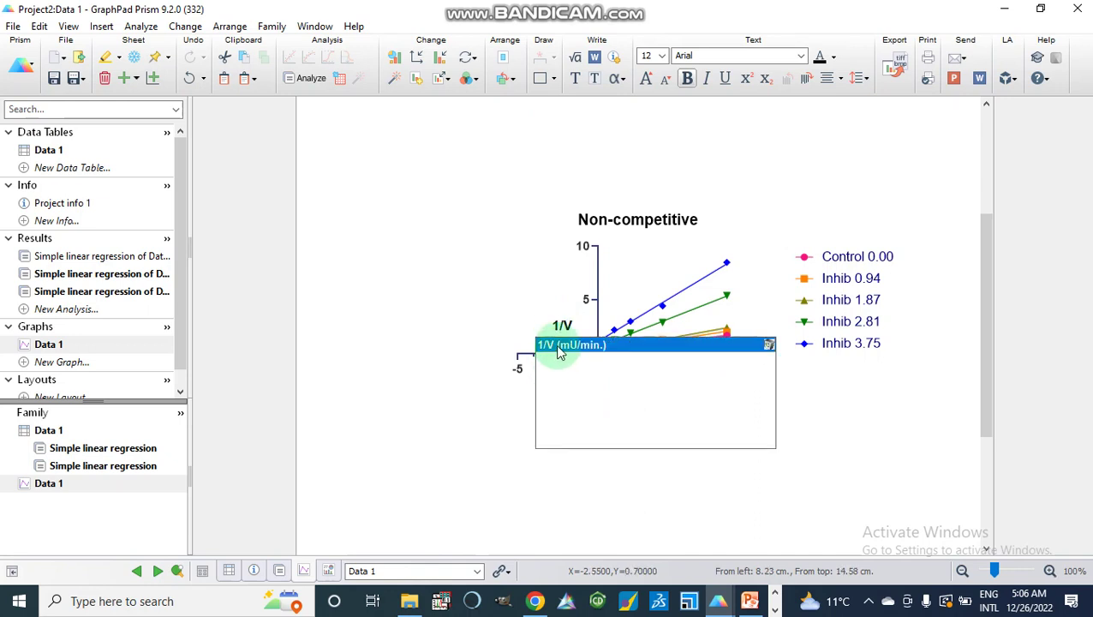
left_click(558, 344)
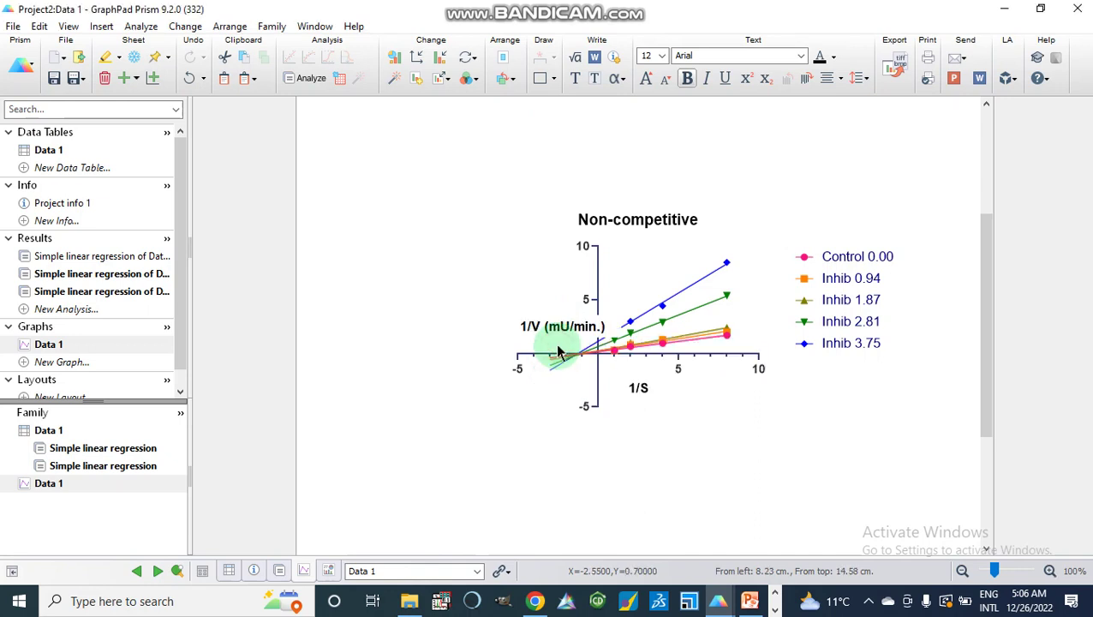
left_click(620, 438)
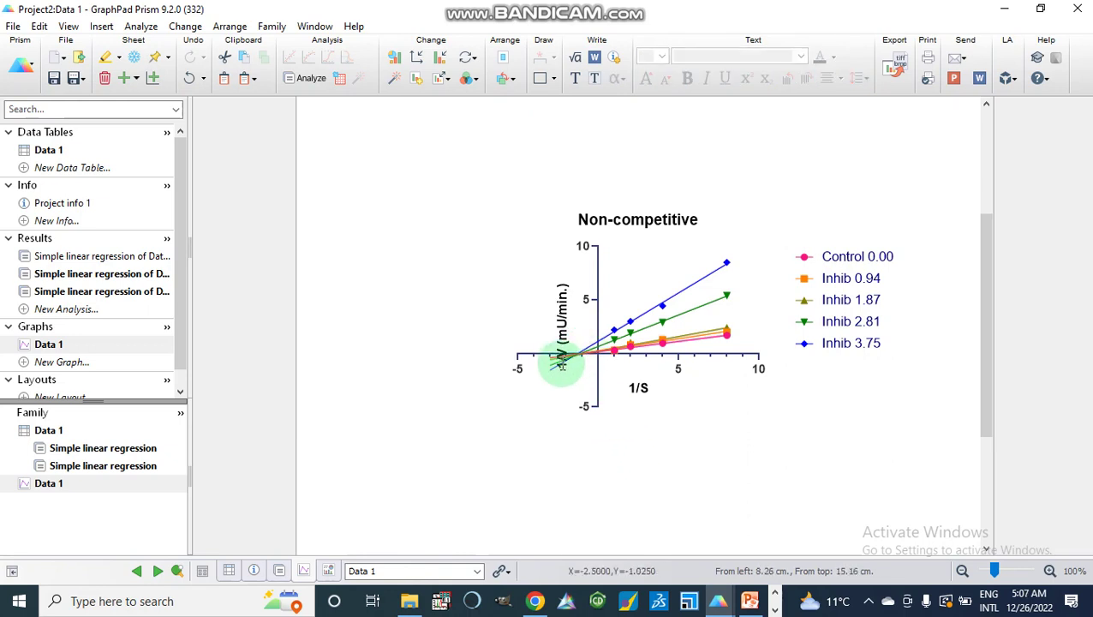
Turn off the automatic X-axis range and set its major tick interval to 2
left_click(678, 368)
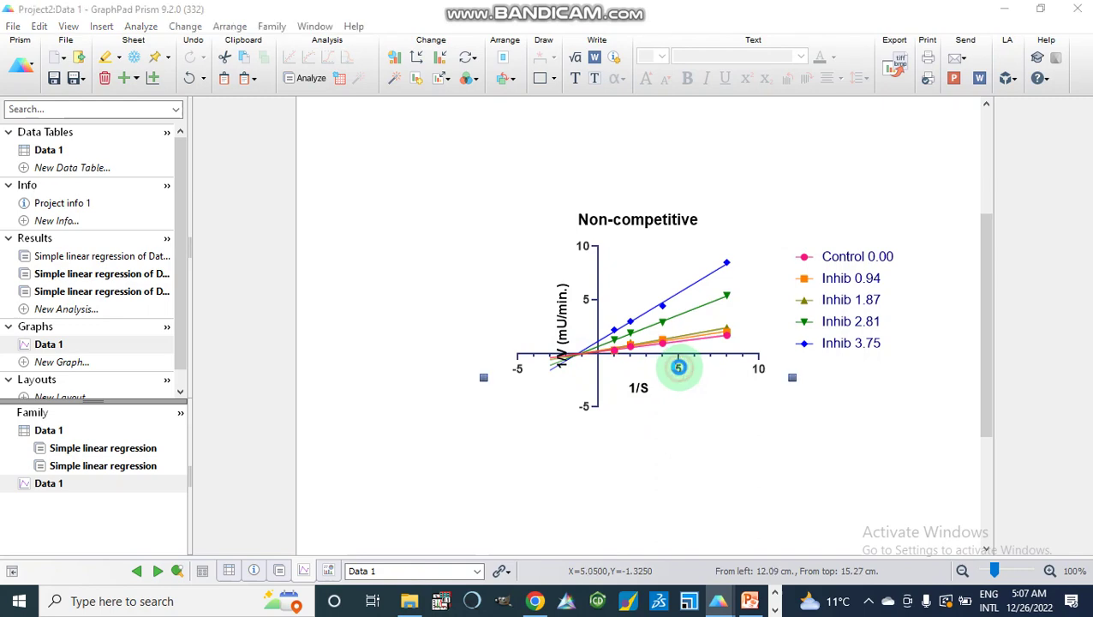
double_click(678, 367)
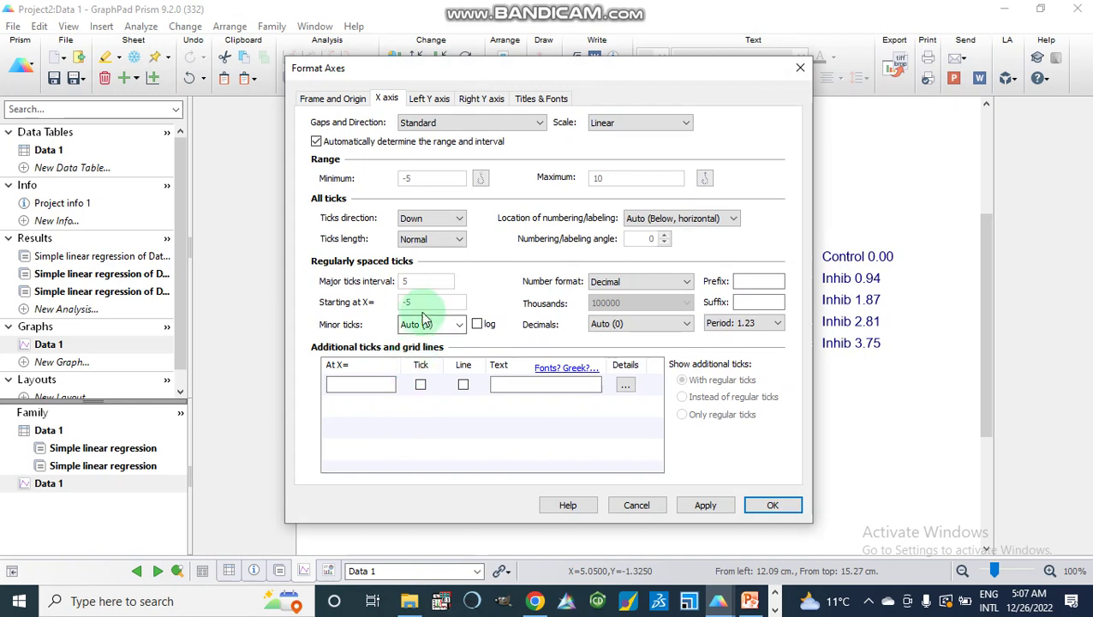
left_click(316, 143)
left_click(406, 178)
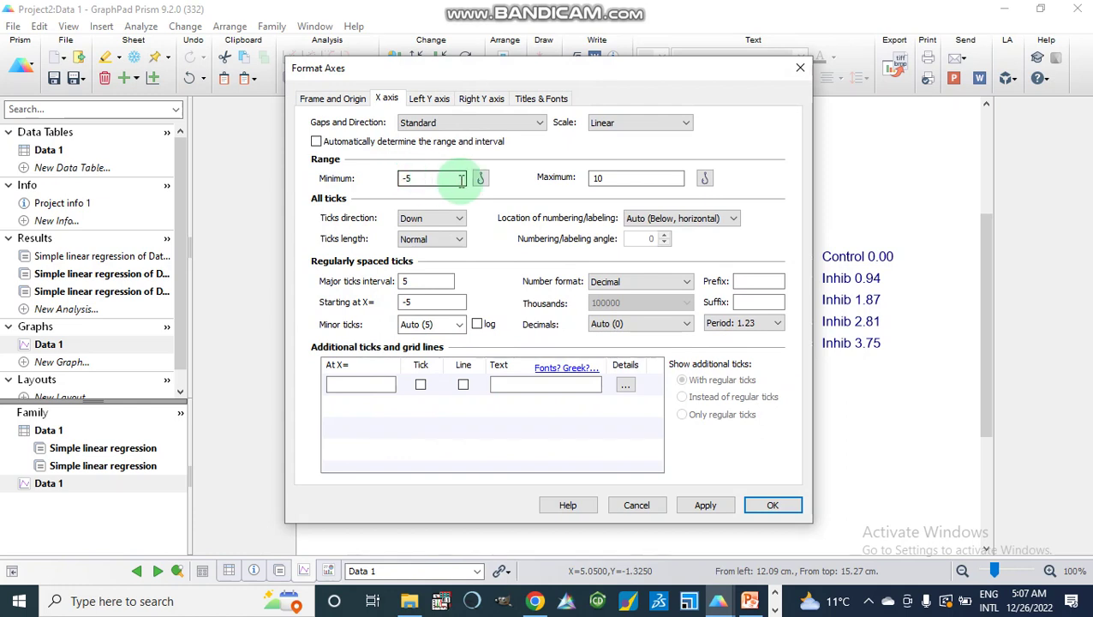
left_click(604, 178)
left_click(428, 282)
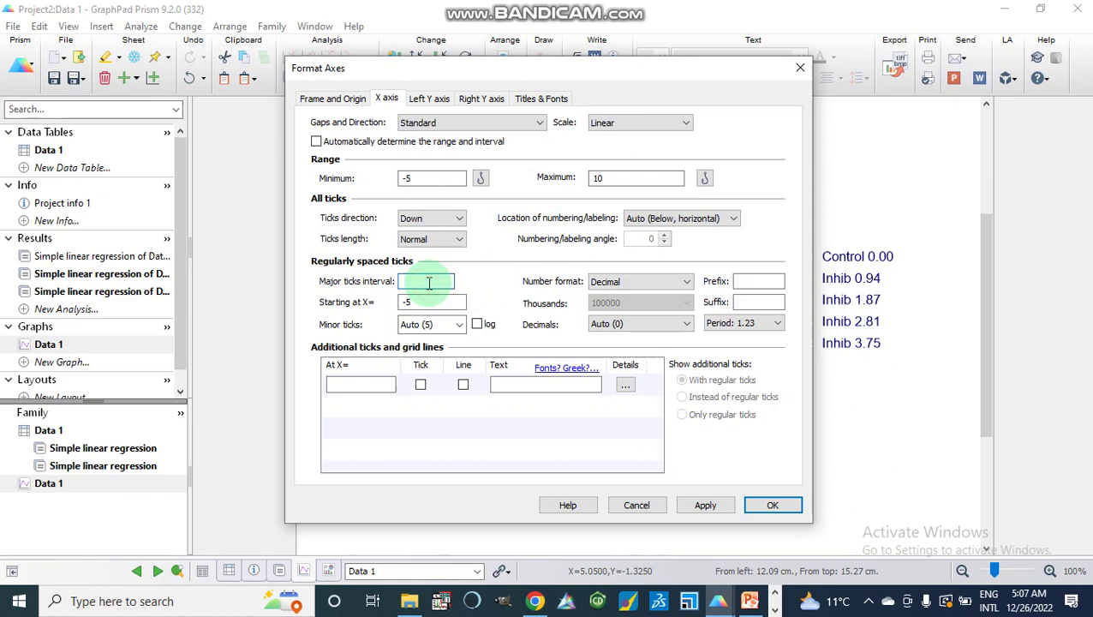
type("2")
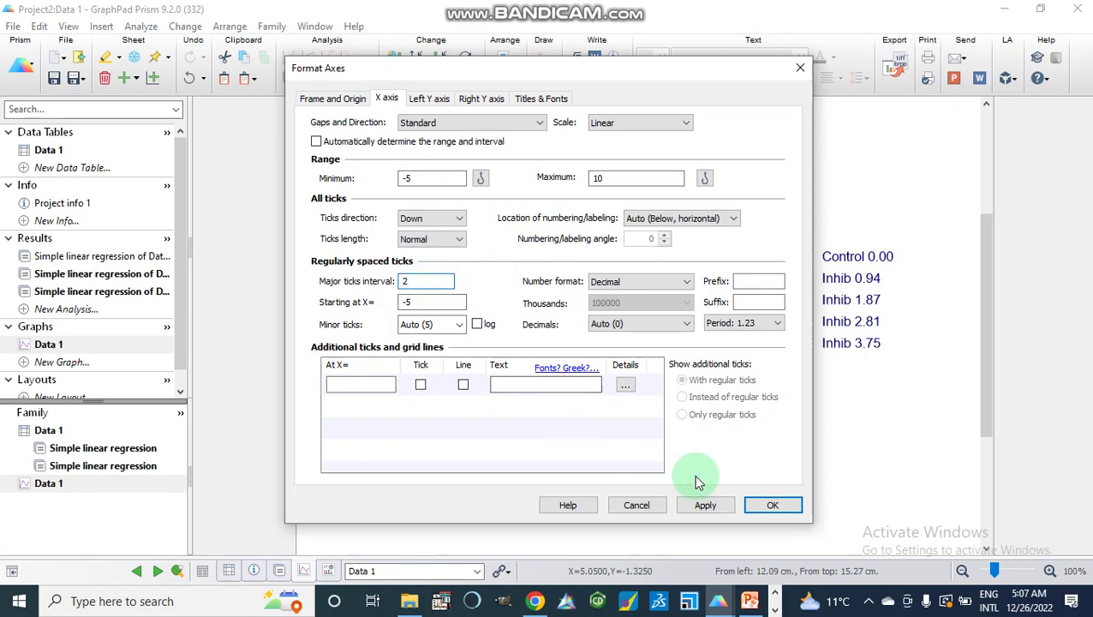
left_click(769, 505)
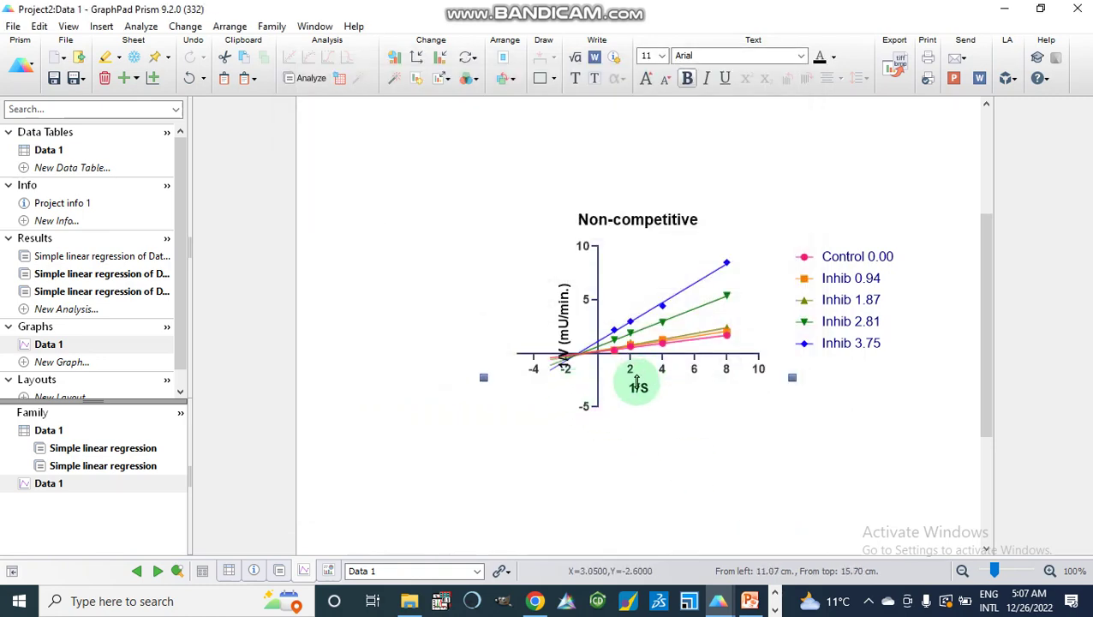
Turn off the automatic left Y-axis range and set its major tick interval to 2
left_click(586, 300)
double_click(584, 299)
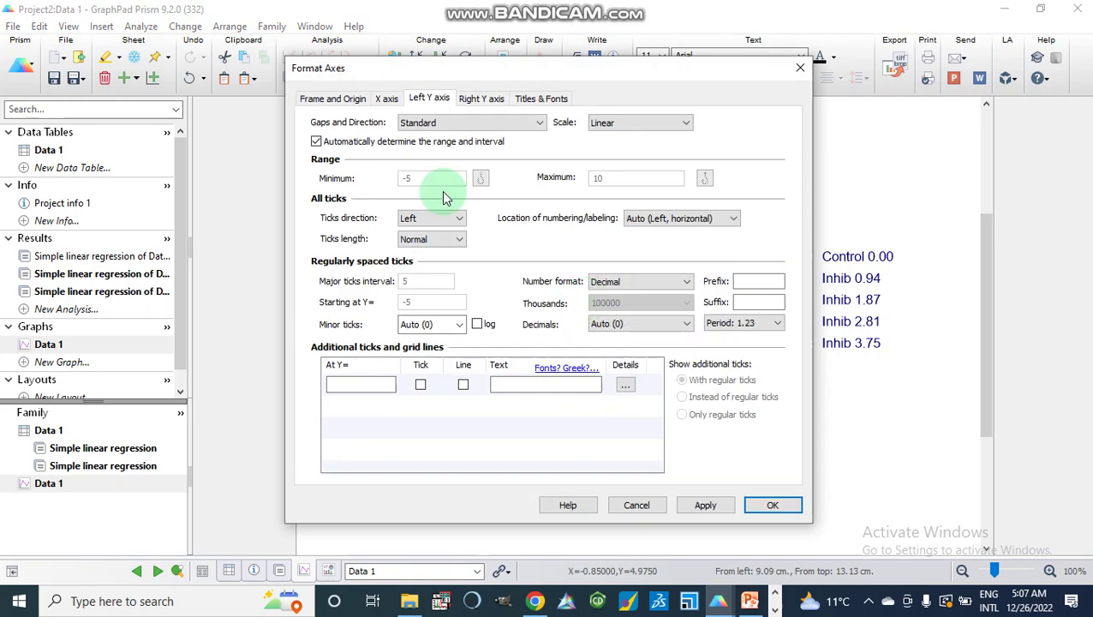
left_click(316, 142)
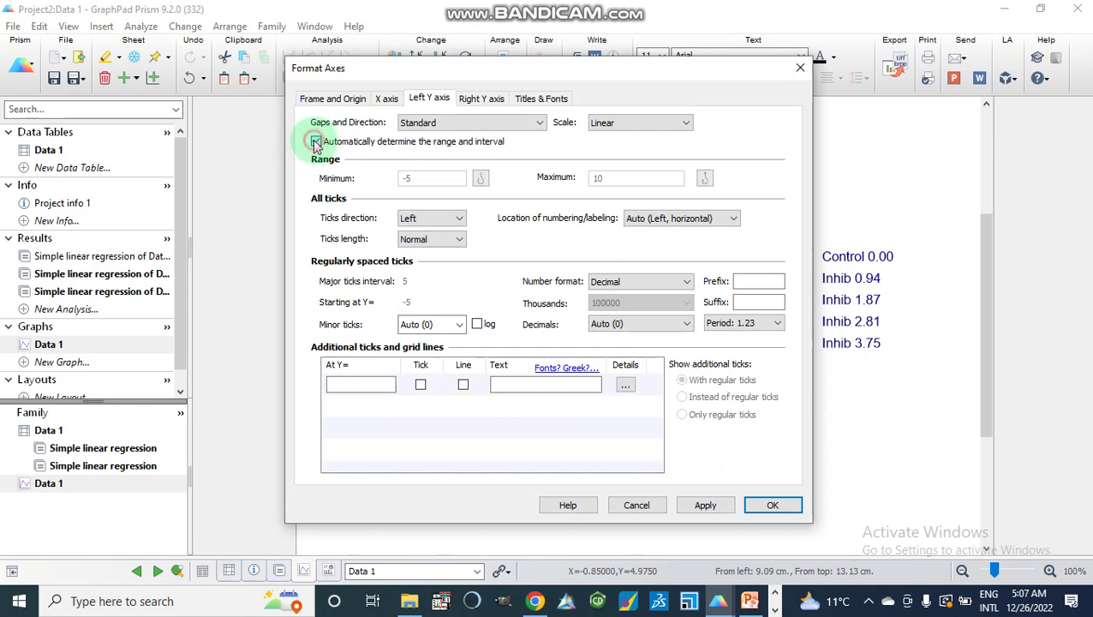
left_click(421, 284)
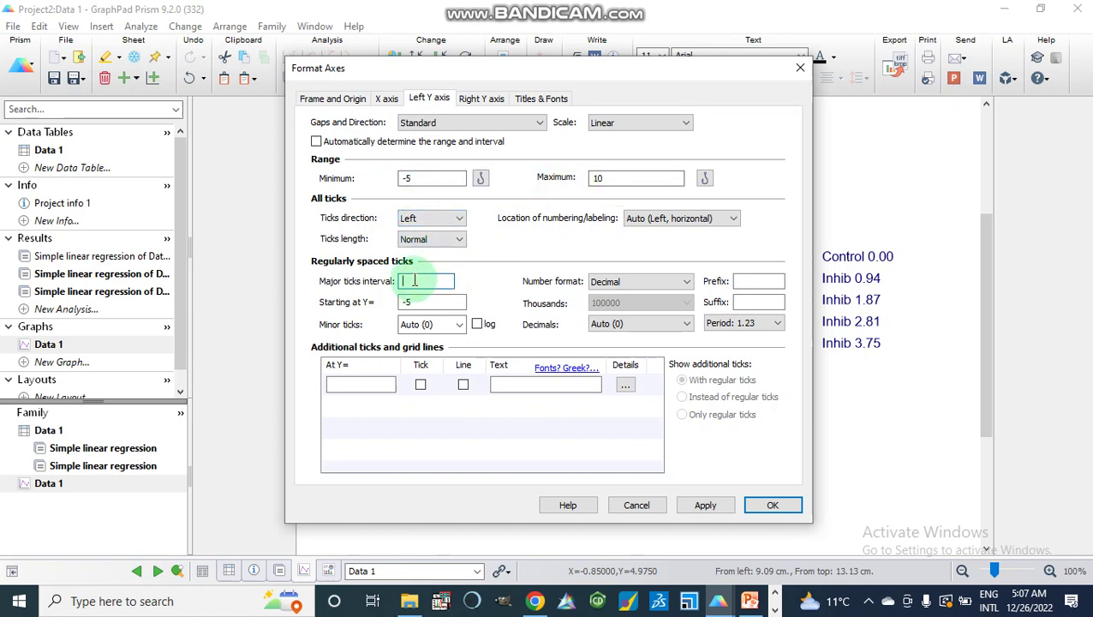
type("2")
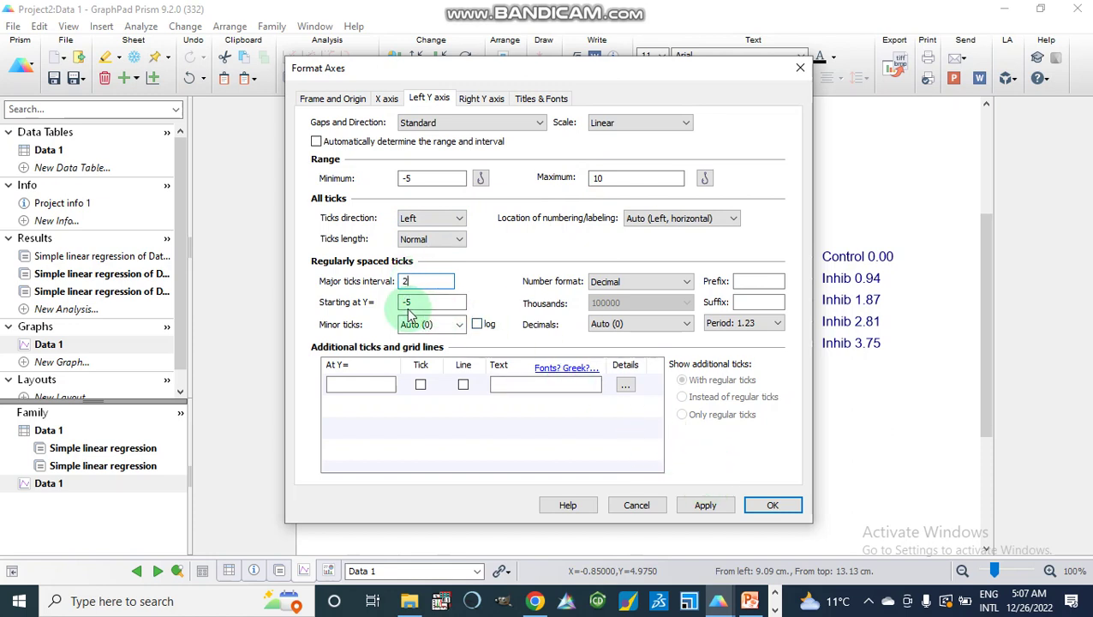
left_click(703, 504)
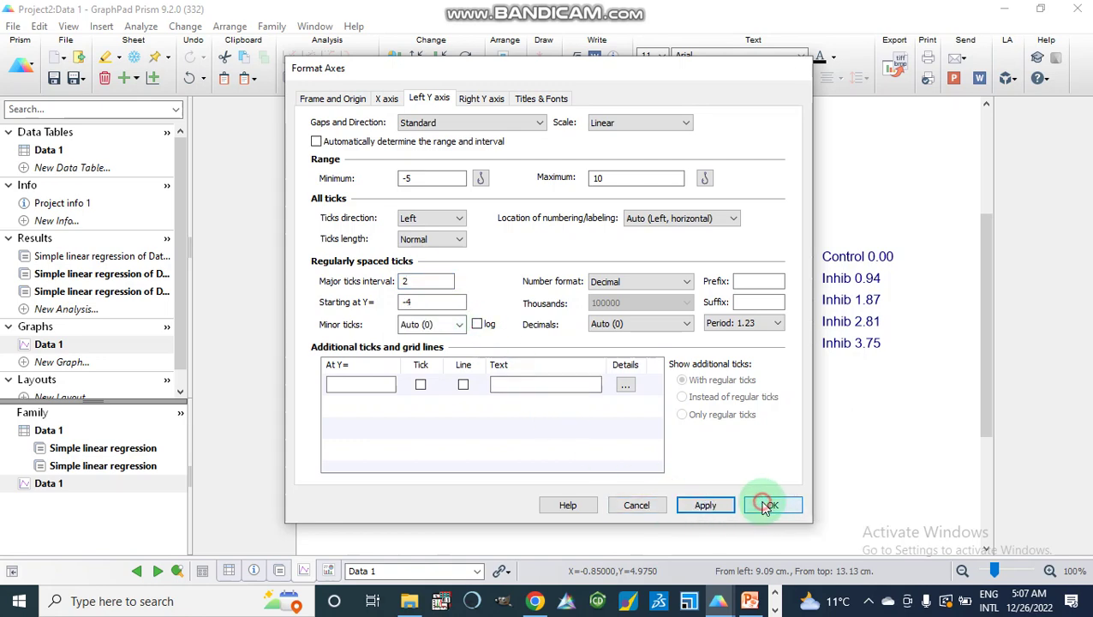
left_click(768, 506)
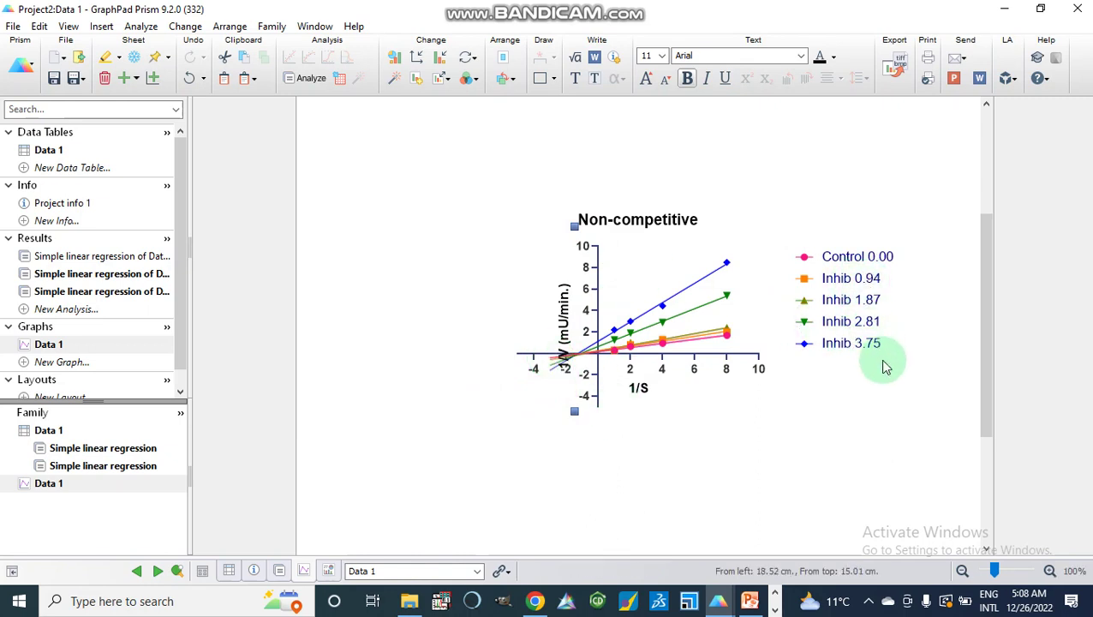
Change the second legend entry to read 'Inhib 0.94 uM'
left_click(877, 278)
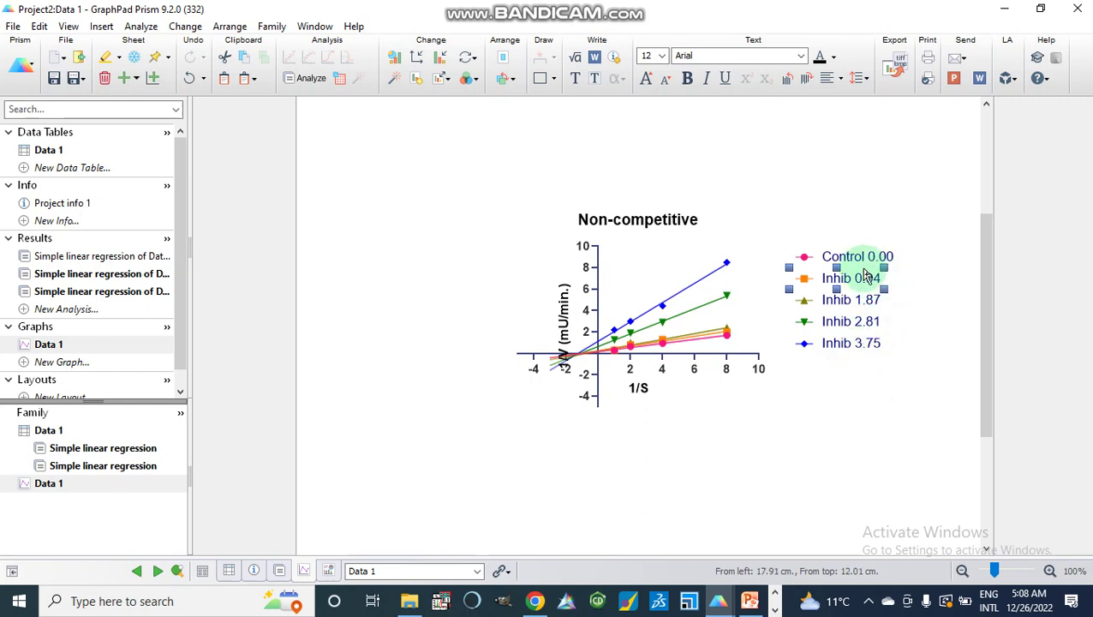
double_click(865, 275)
left_click(878, 277)
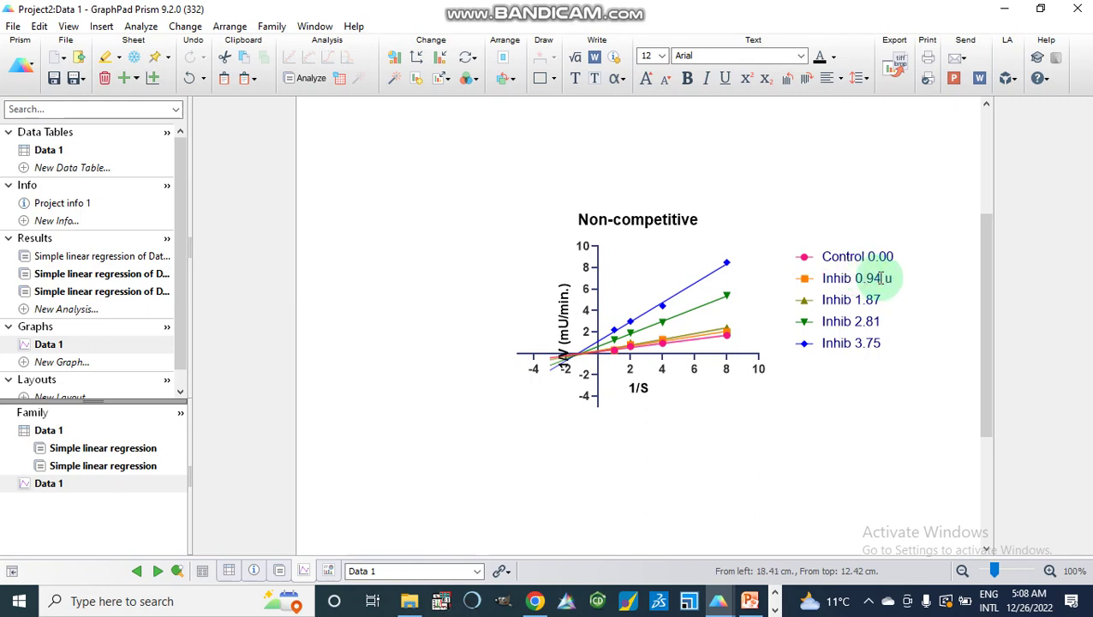
type("uM")
left_click(864, 438)
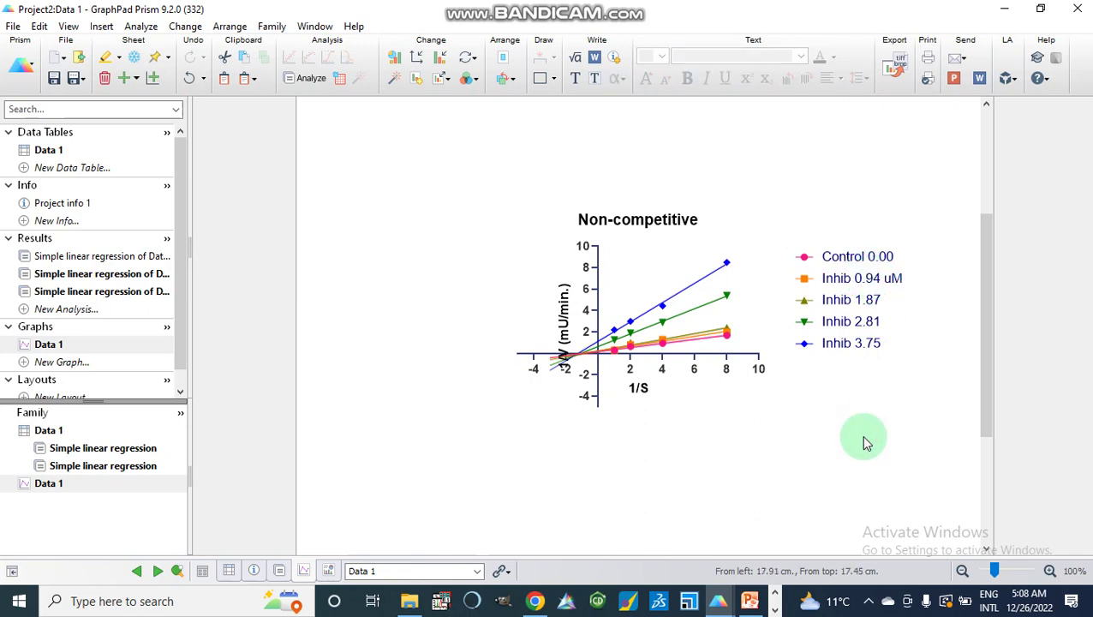
double_click(604, 217)
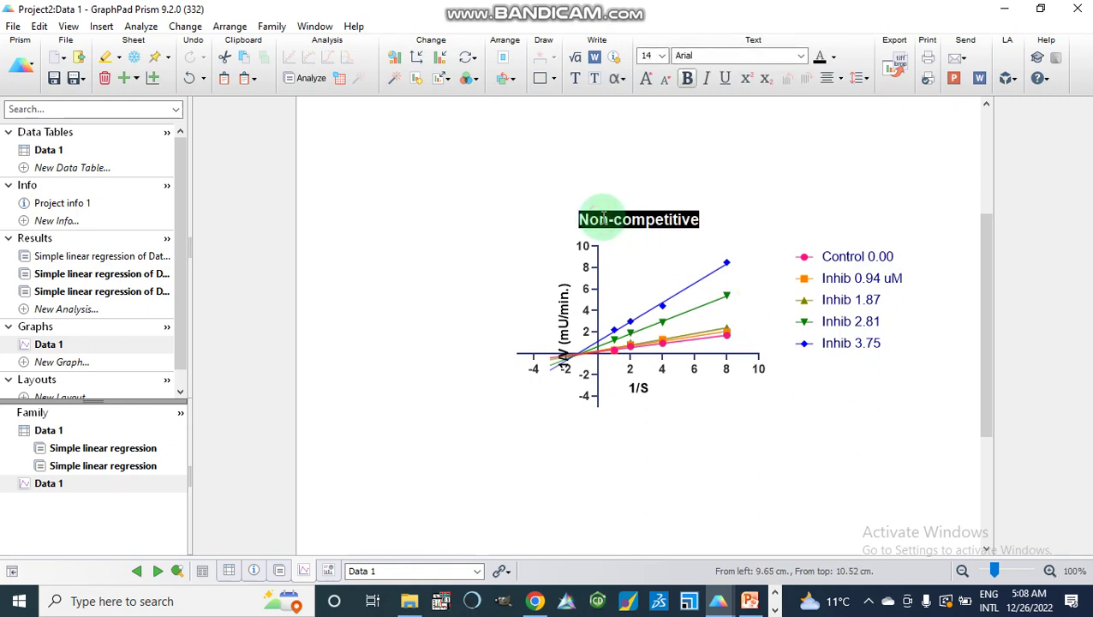
Format the 'Non-competitive' title as bold, non-italic, 12-point Times New Roman
left_click(802, 57)
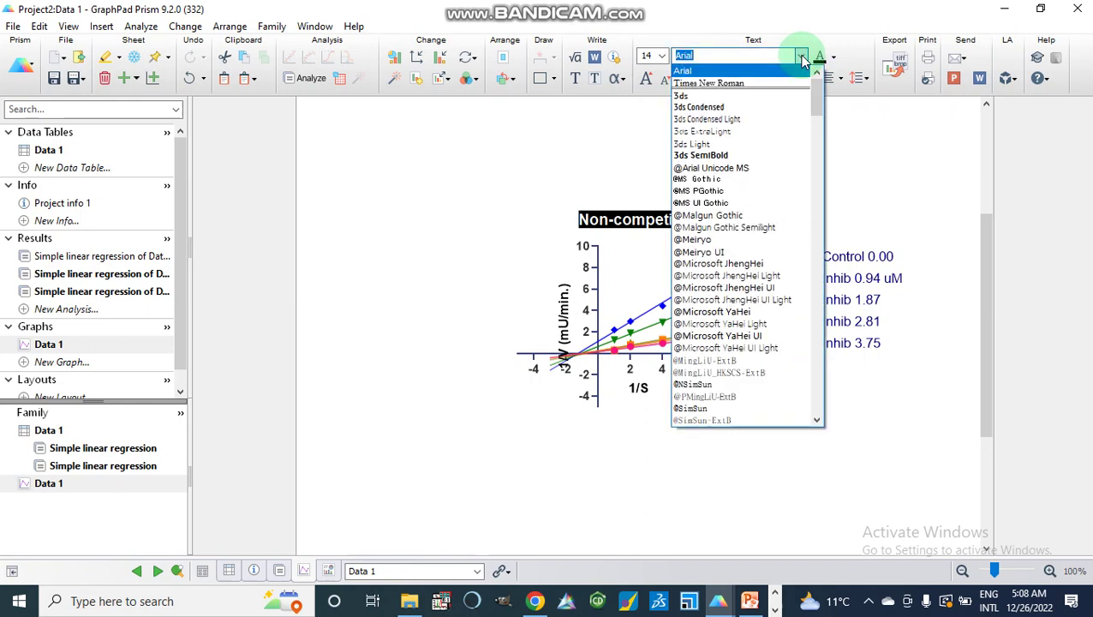
left_click(730, 83)
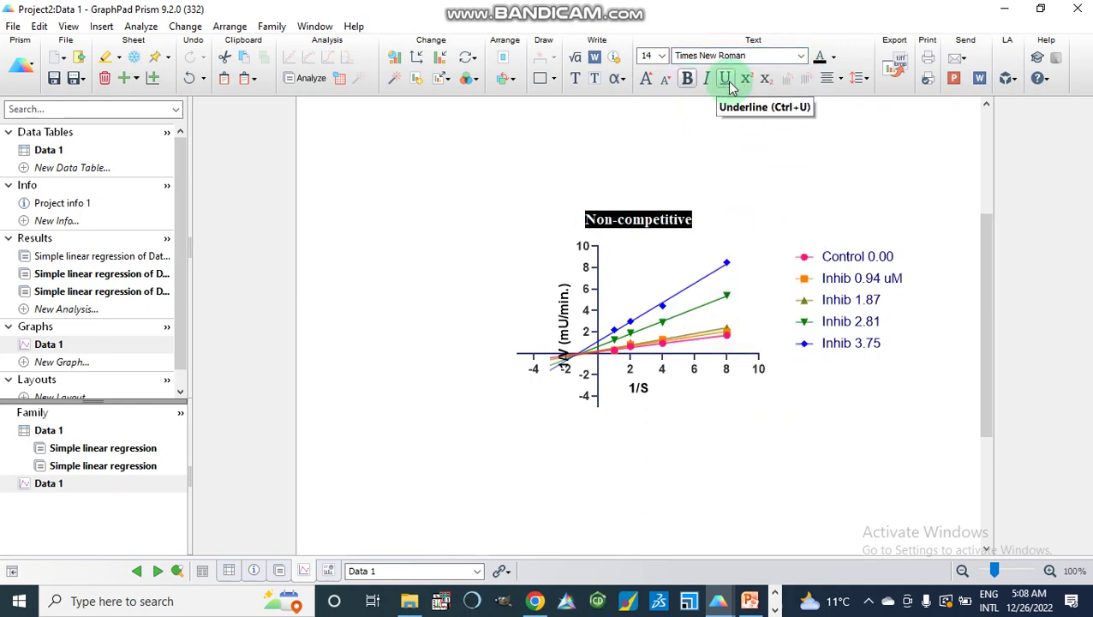
left_click(662, 57)
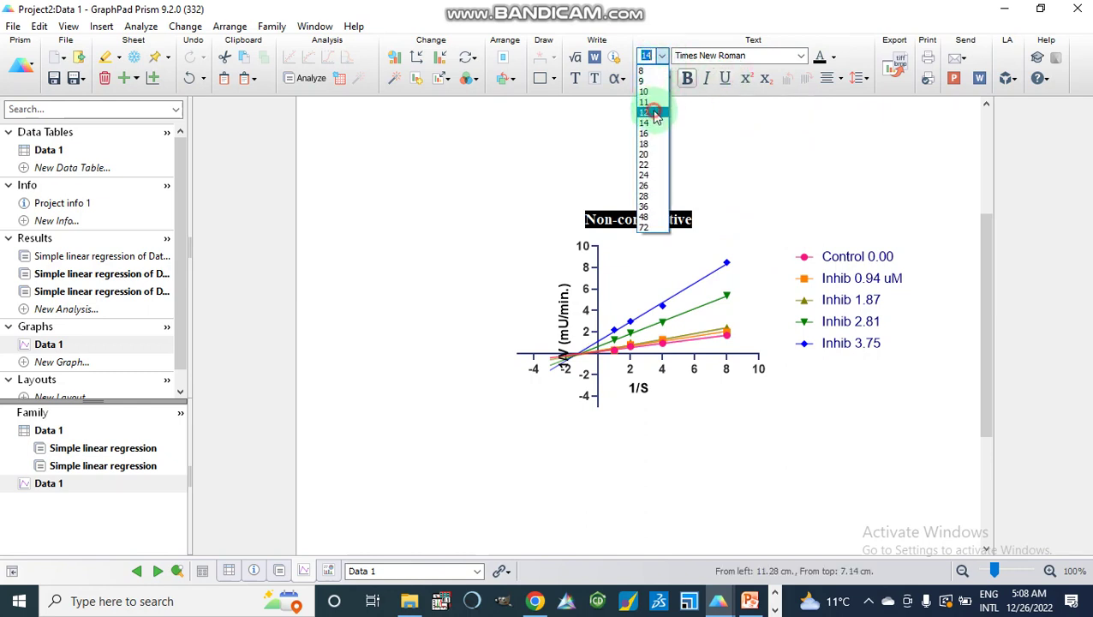
left_click(654, 113)
left_click(688, 79)
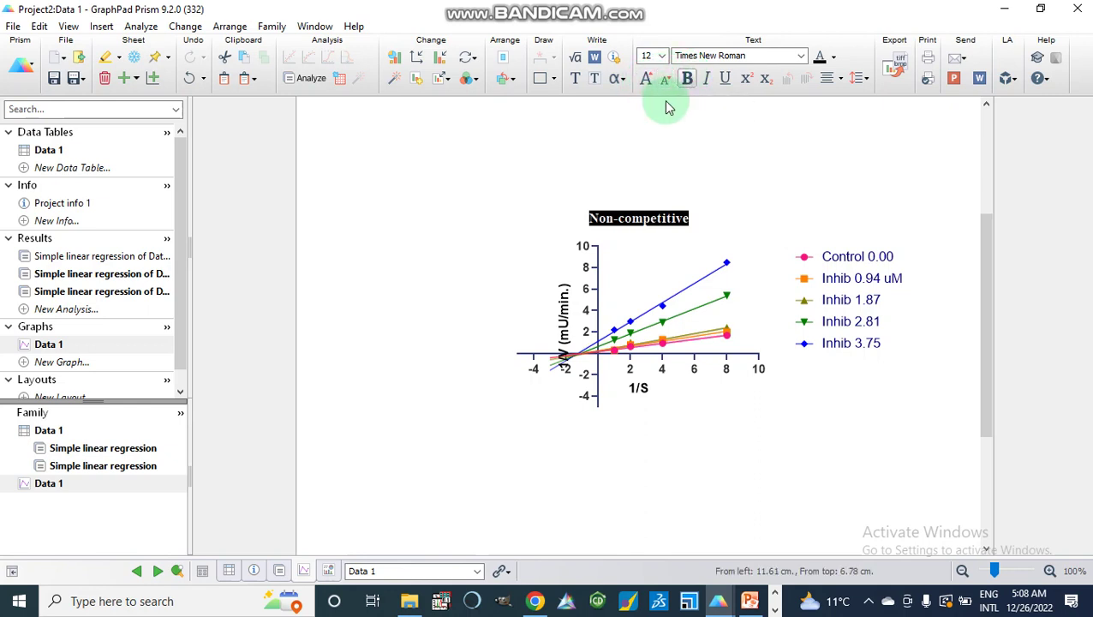
left_click(707, 79)
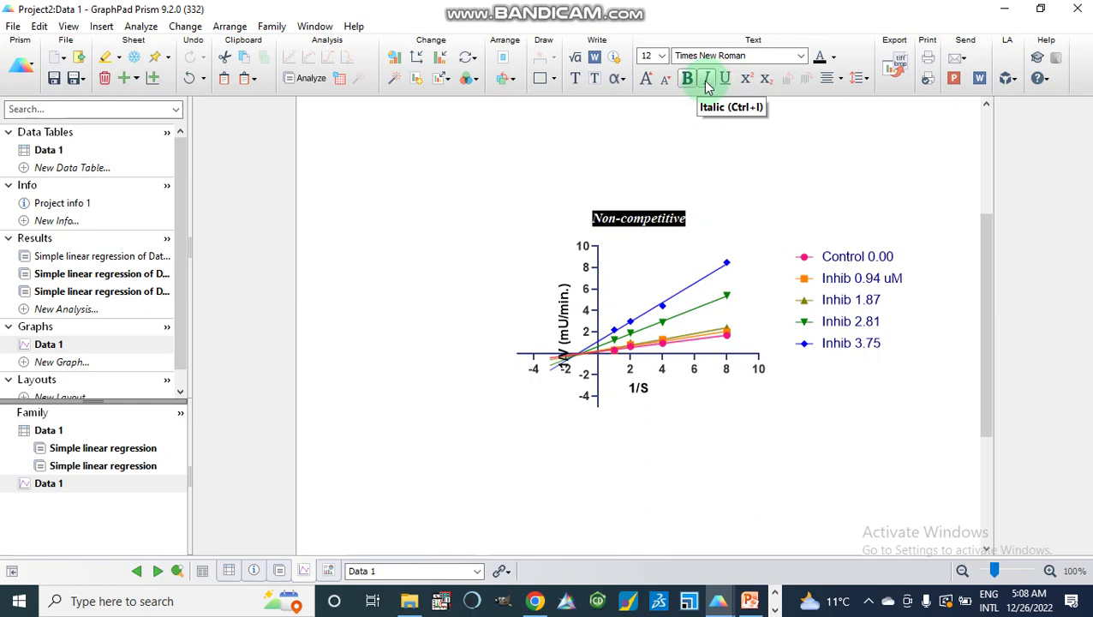
left_click(706, 80)
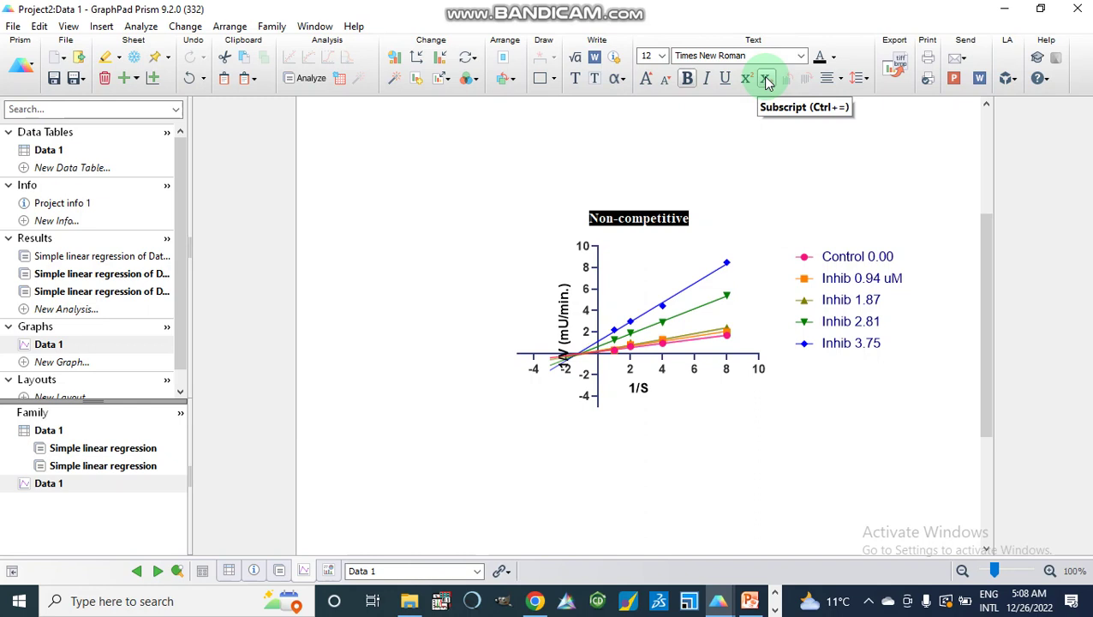
left_click(534, 249)
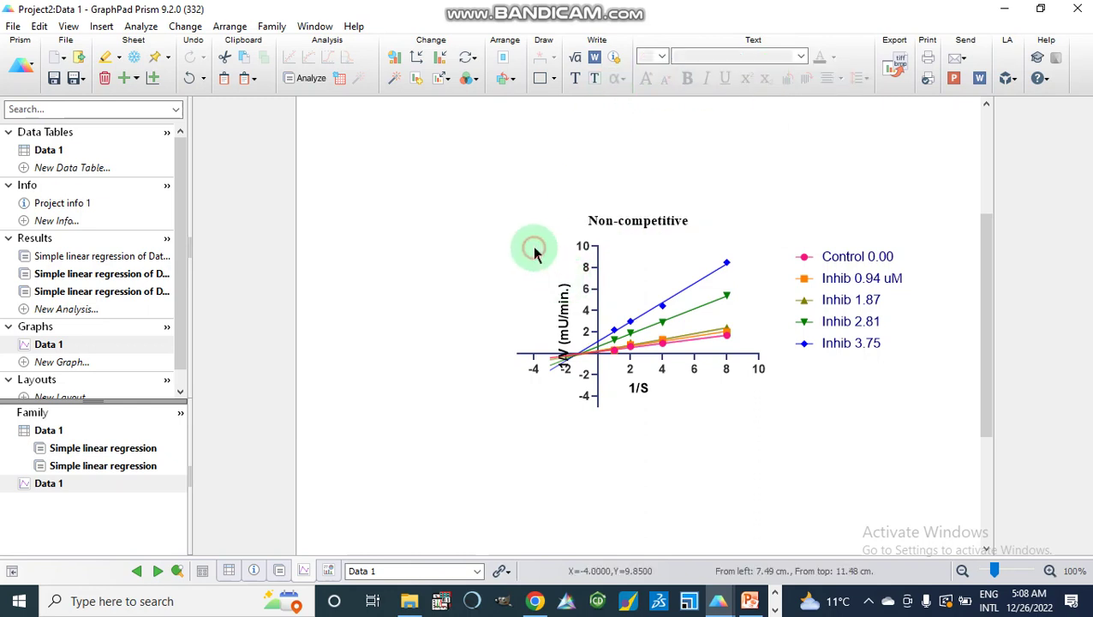
Delete the stray 'skei' text box above the 'Non-competitive' title
left_click(595, 77)
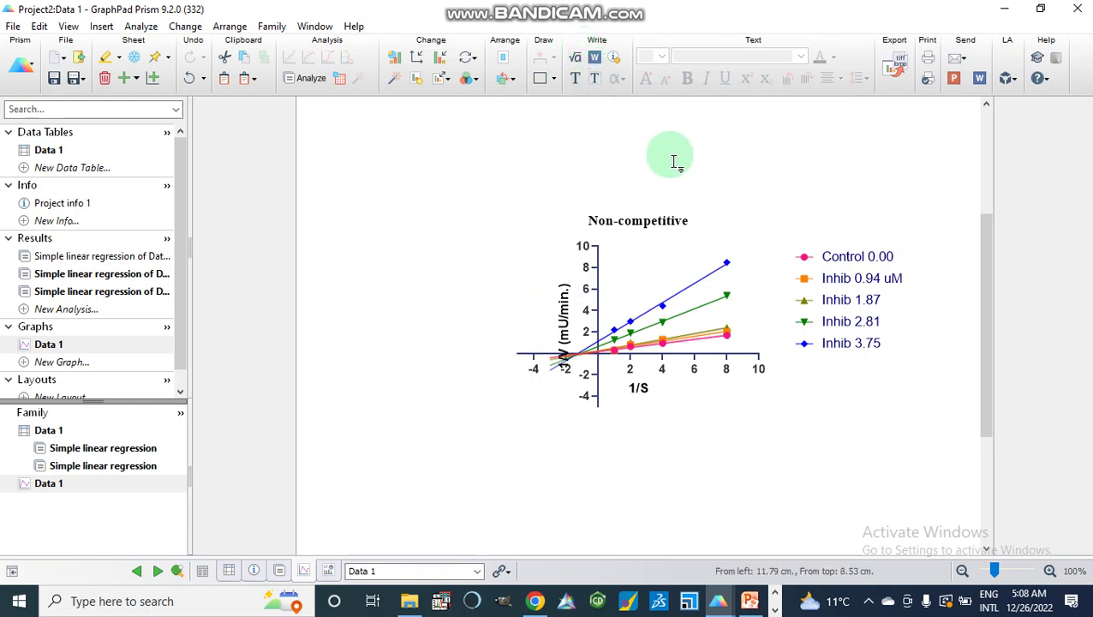
left_click(708, 193)
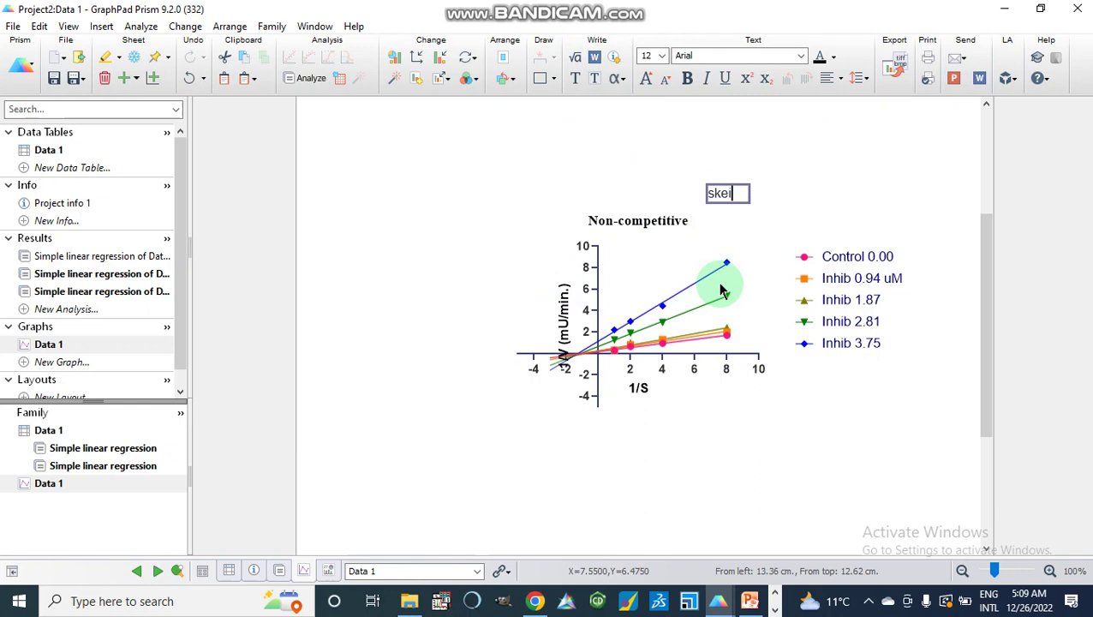
left_click(720, 471)
left_click(720, 190)
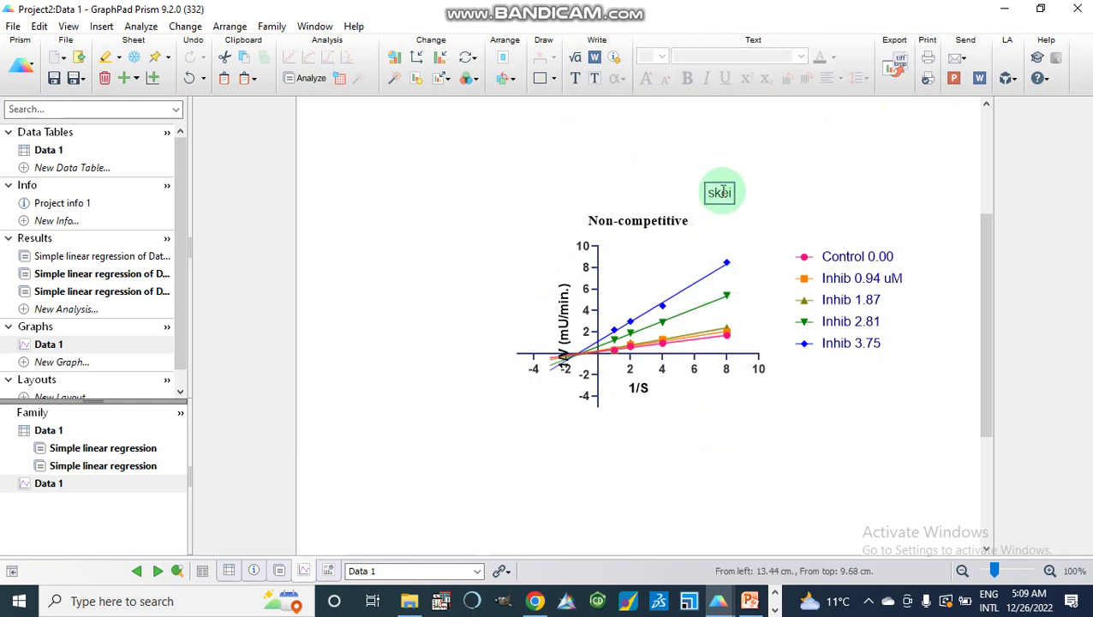
left_click(720, 190)
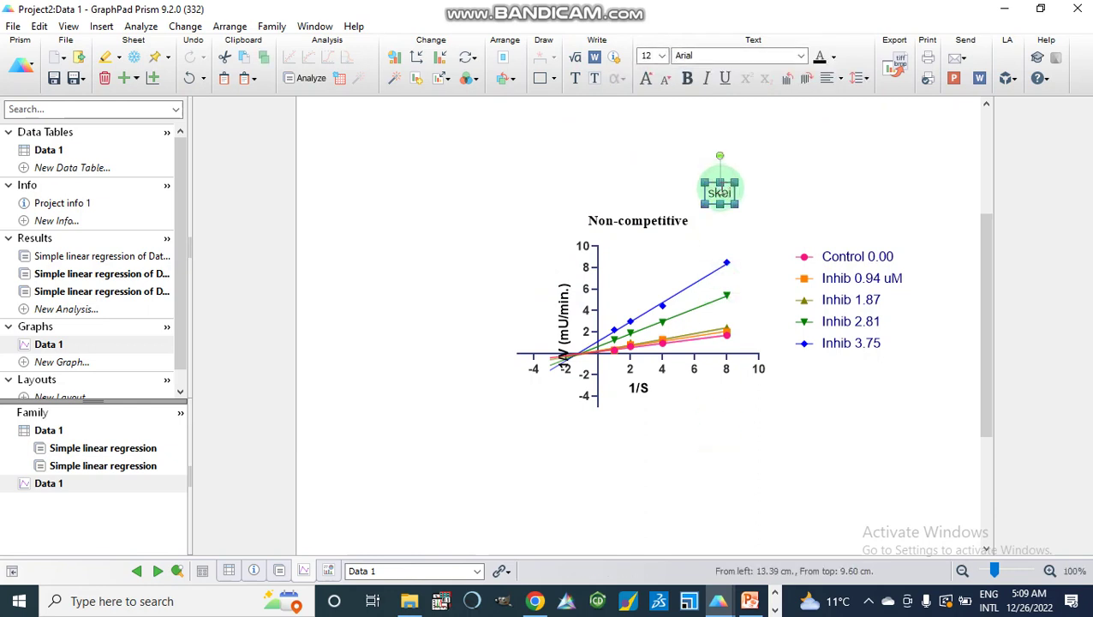
left_click(726, 194)
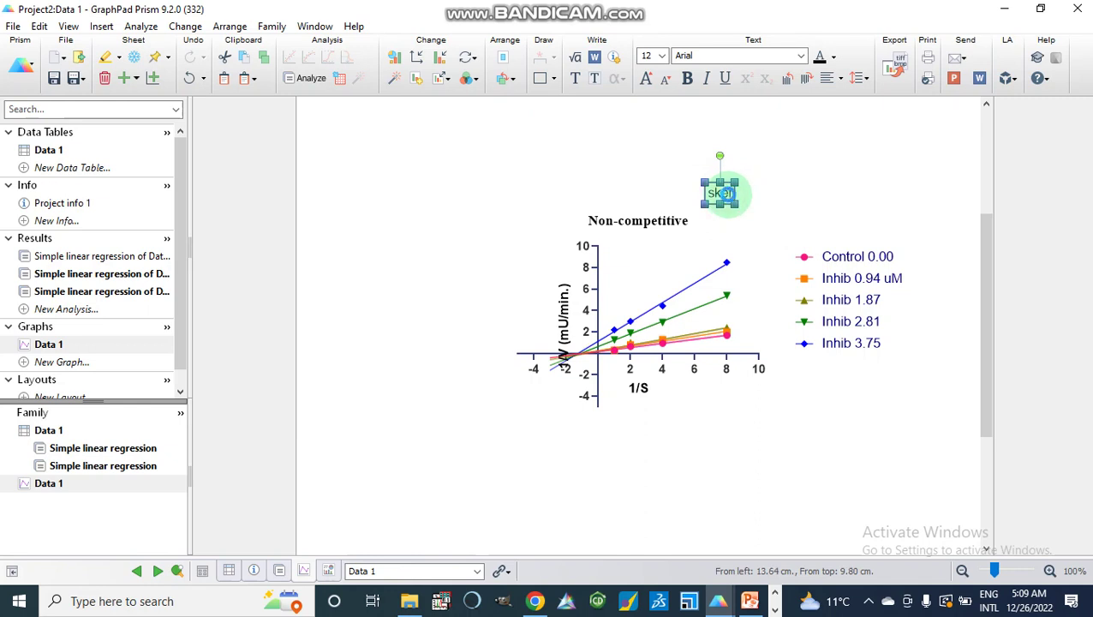
key("Delete")
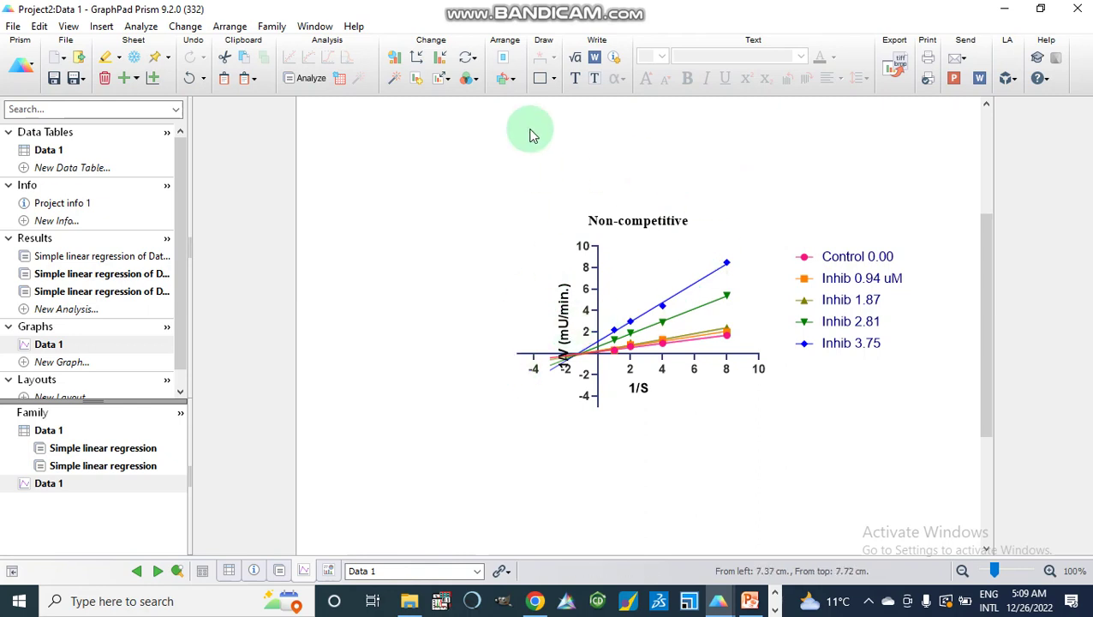
Choose the *Candy bright scheme under More Color Schemes for the graph's data sets
left_click(468, 80)
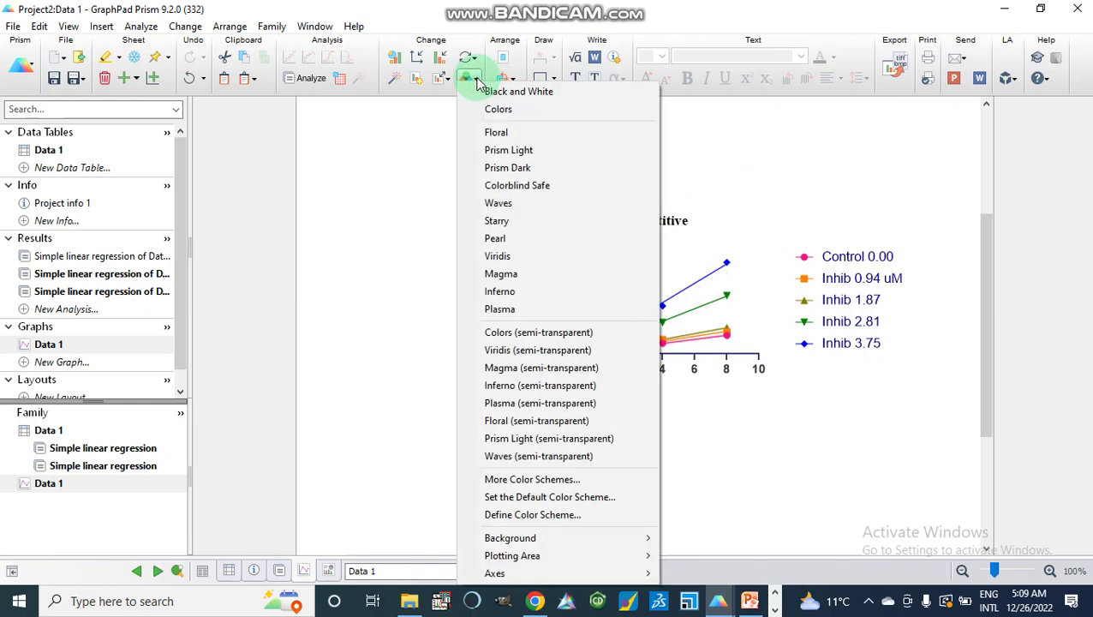
left_click(516, 482)
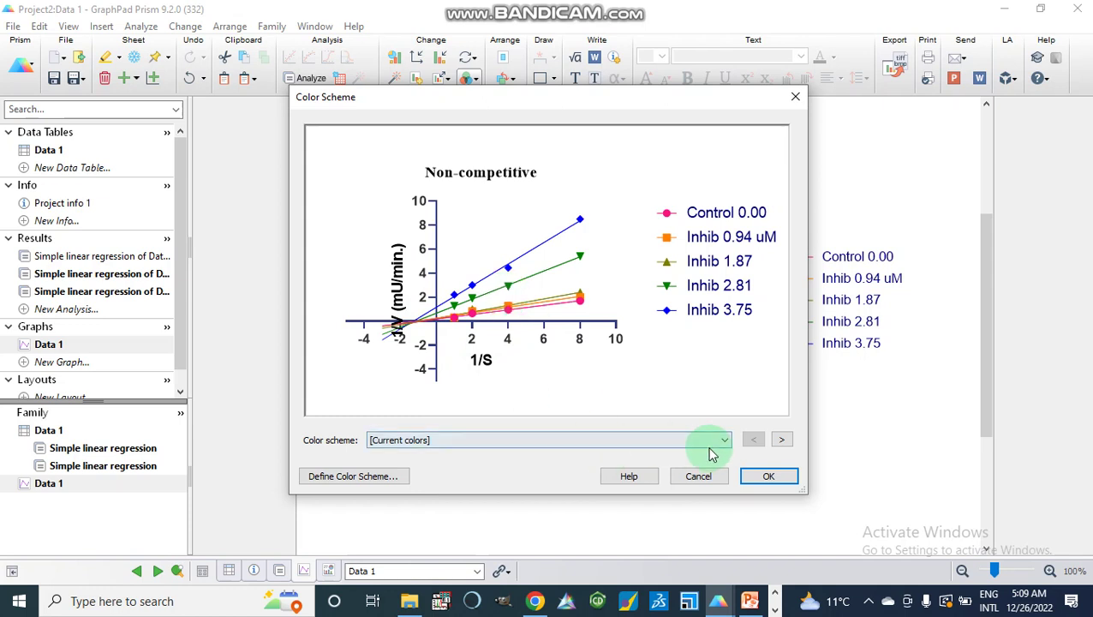
left_click(725, 440)
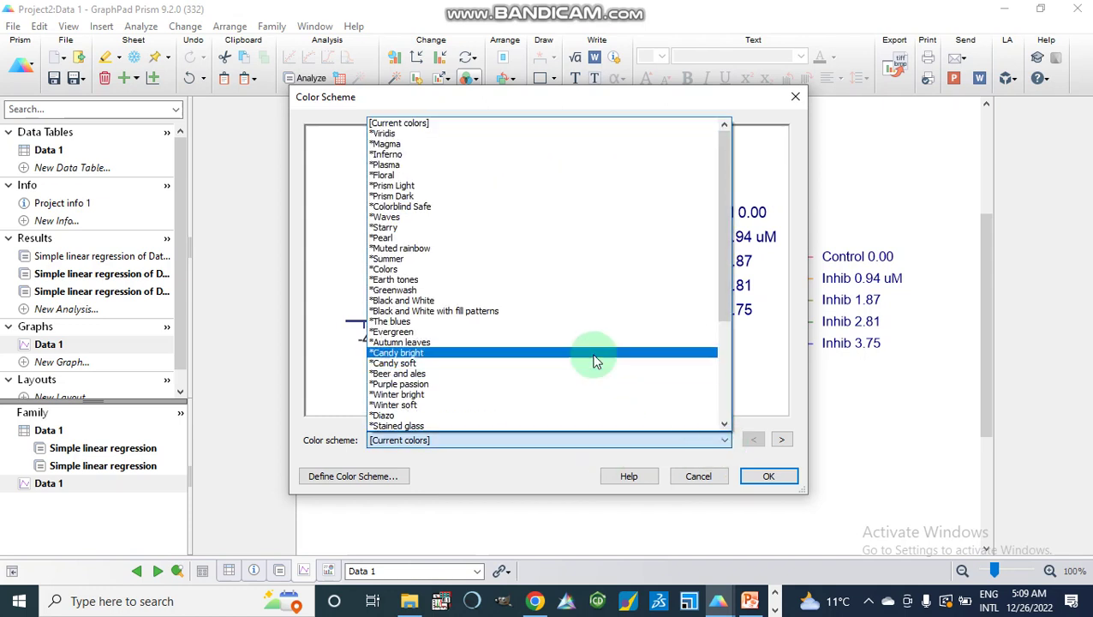
left_click(440, 353)
left_click(768, 476)
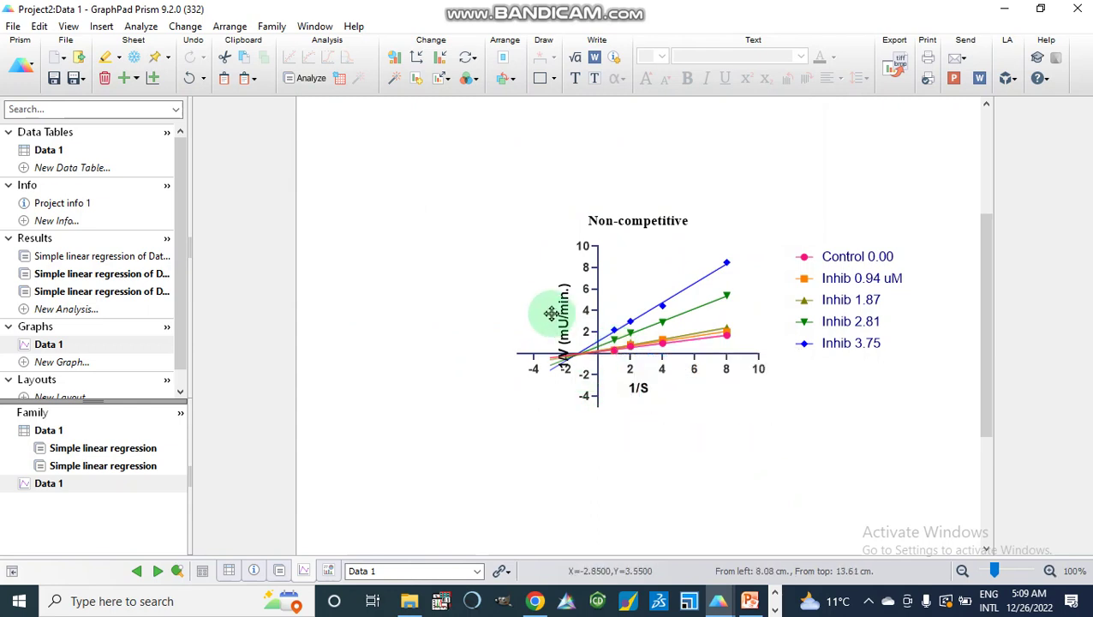
left_click(641, 389)
left_click(644, 389)
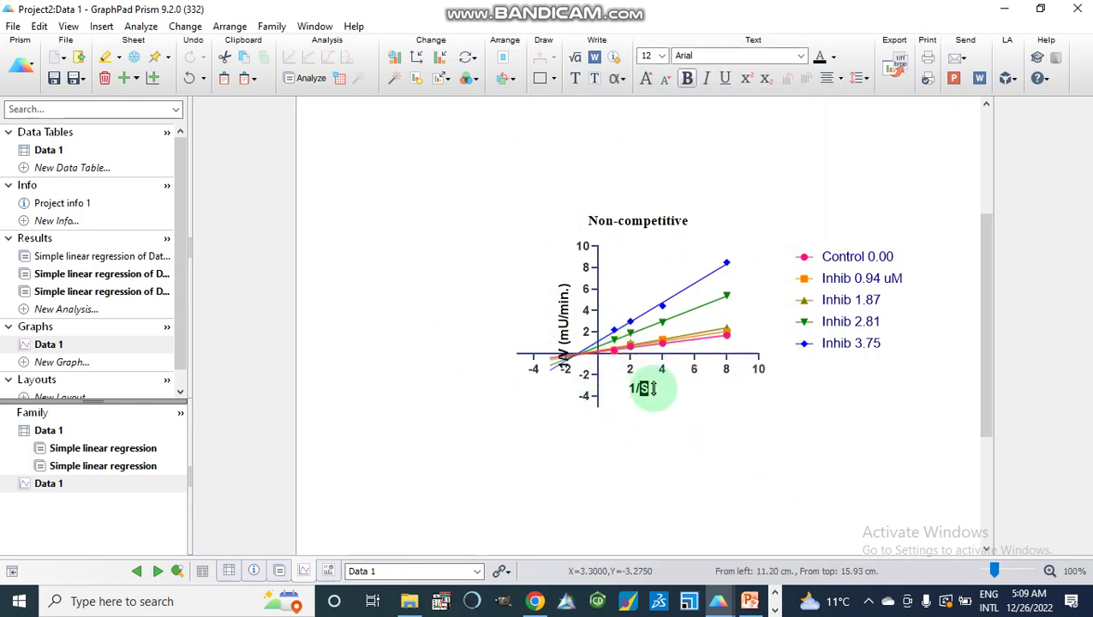
left_click_drag(644, 389, 615, 389)
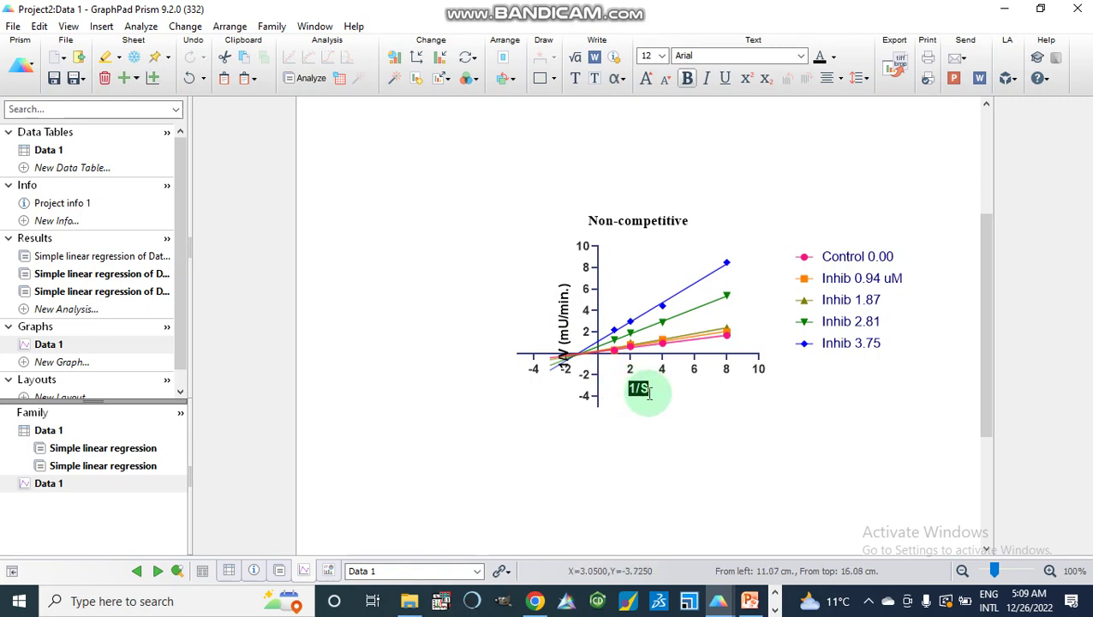
left_click(668, 371)
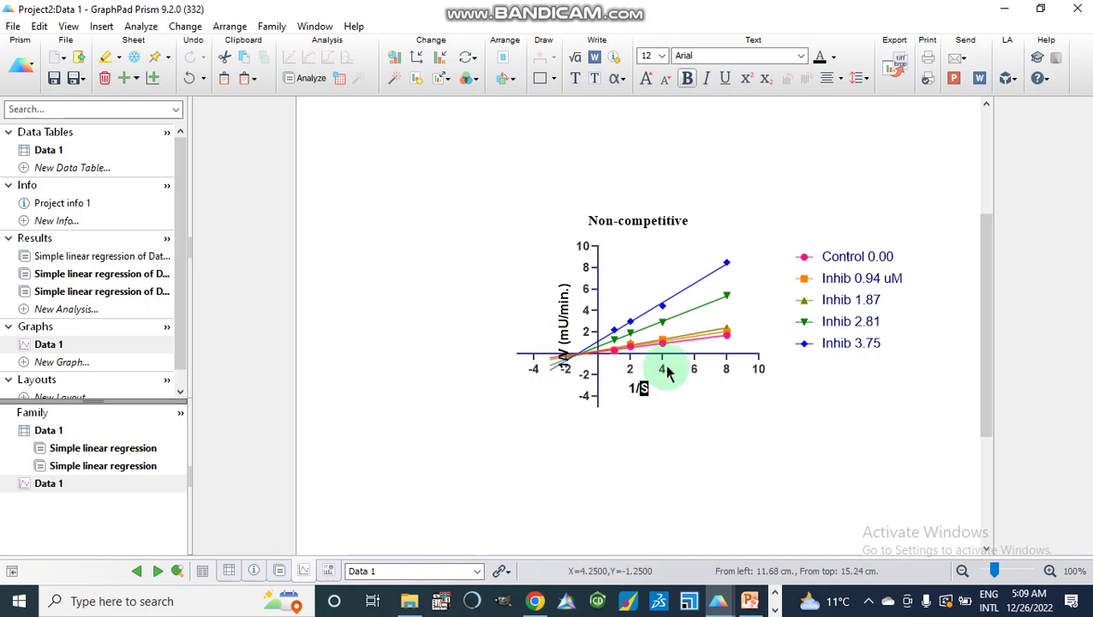
left_click(643, 387)
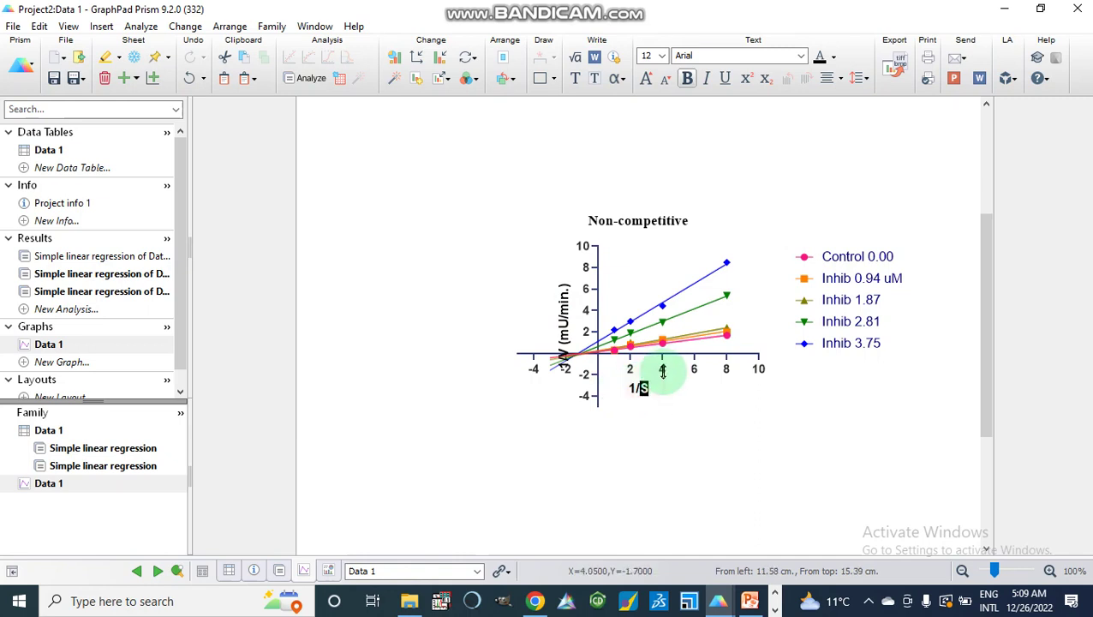
left_click(662, 370)
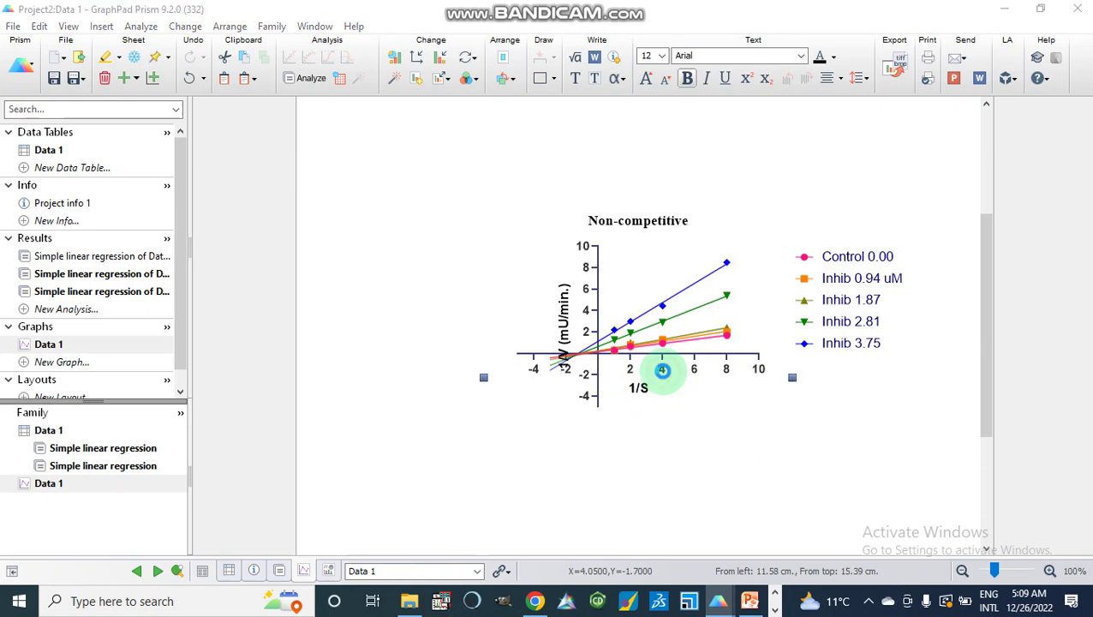
double_click(666, 377)
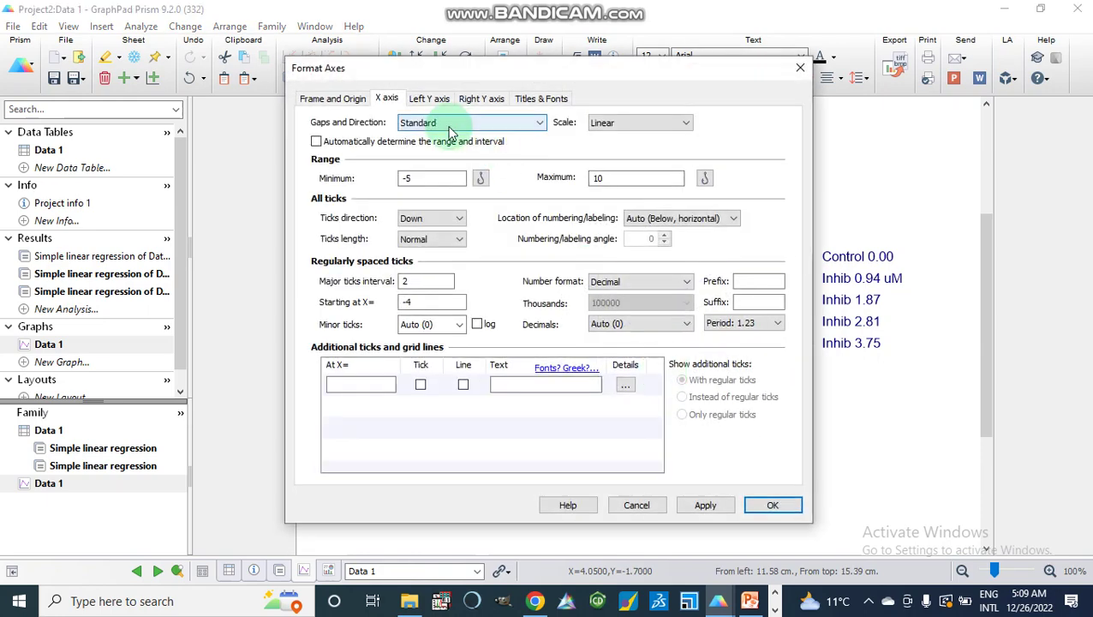
left_click(540, 99)
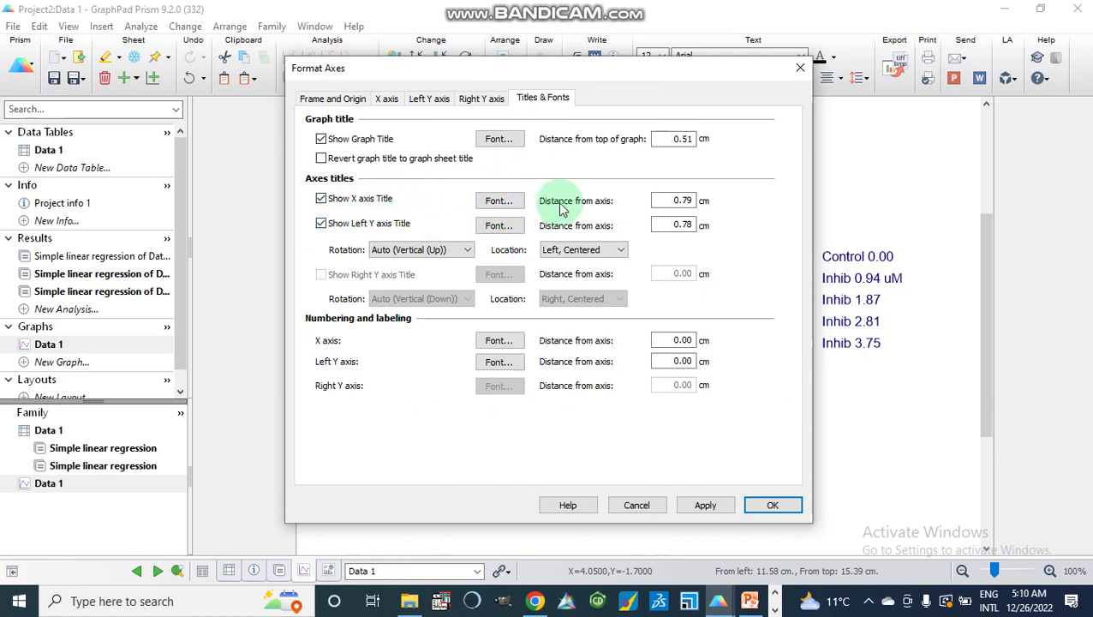
left_click(477, 101)
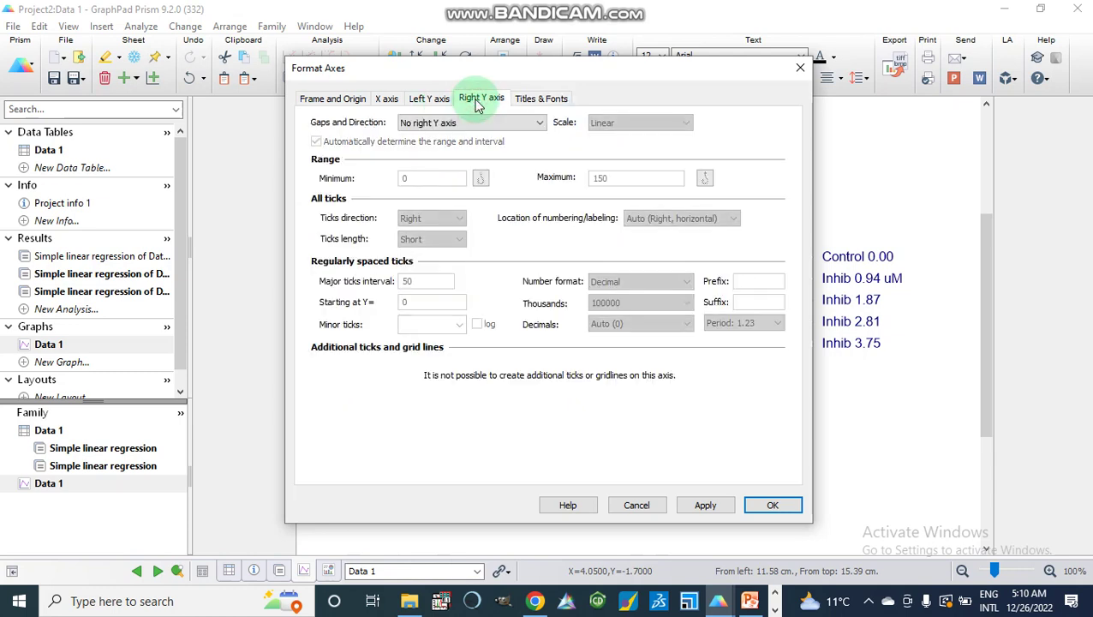
left_click(551, 100)
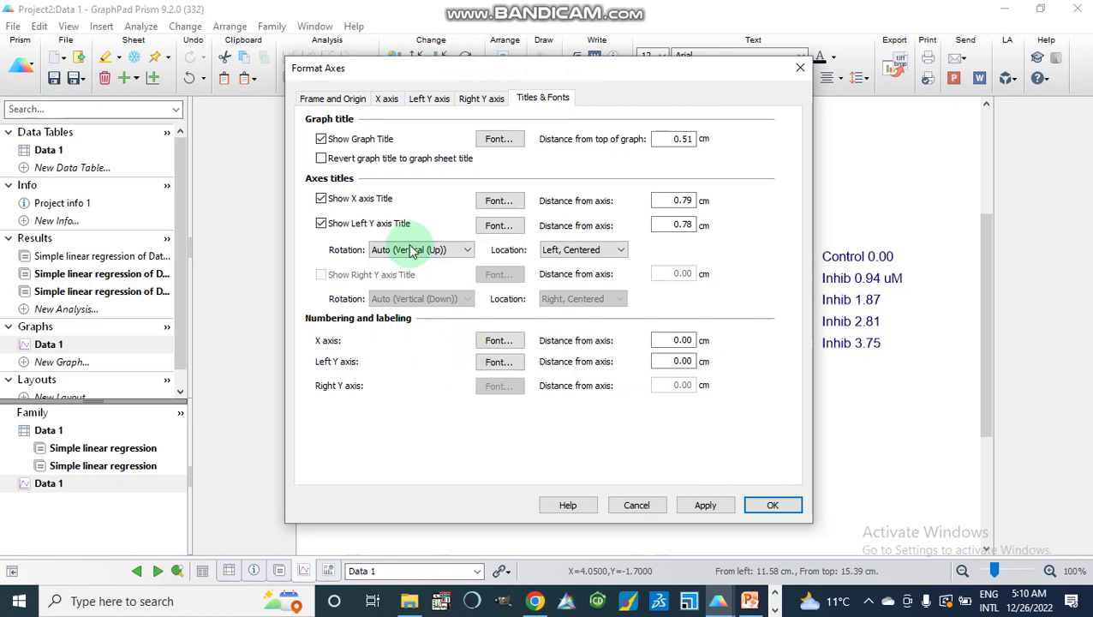
left_click(800, 68)
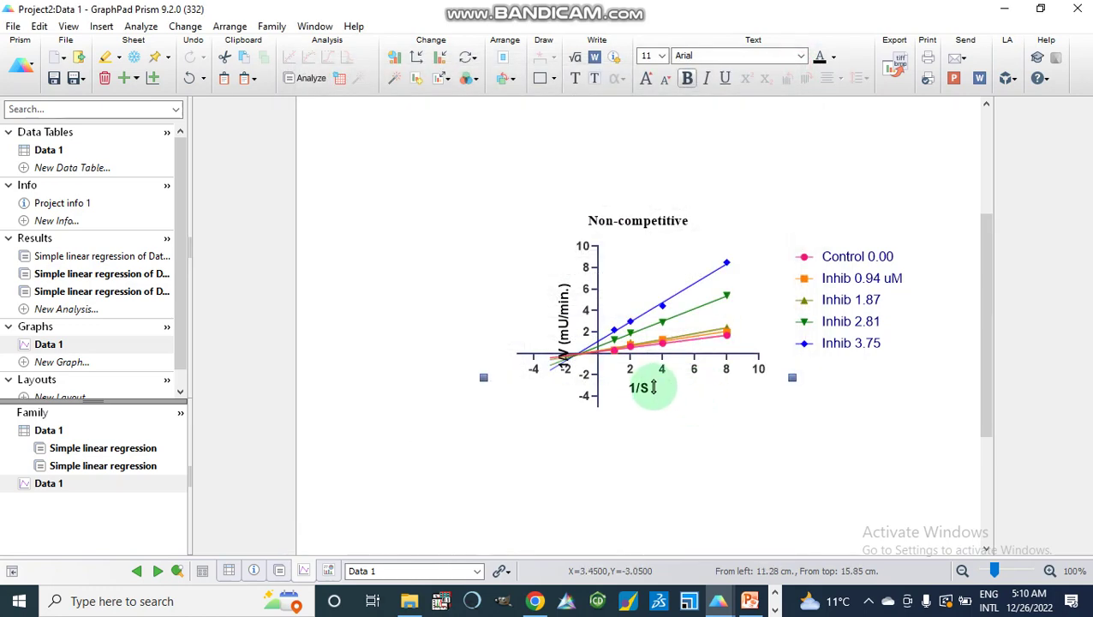
Restyle the 1/S x-axis title in Times New Roman to match the serif heading
left_click_drag(653, 387, 638, 387)
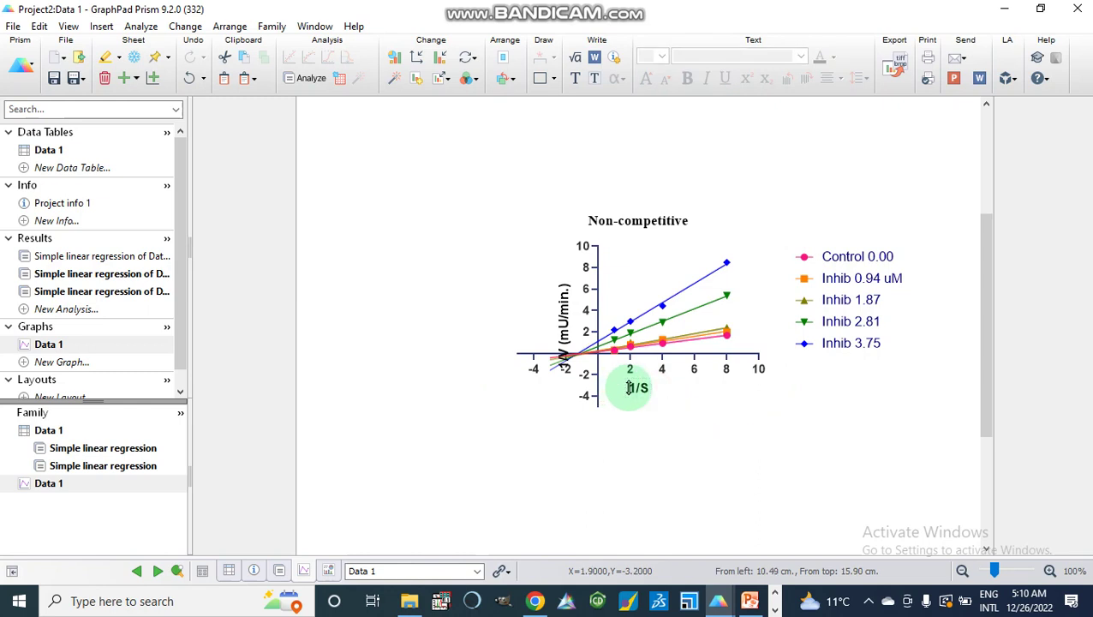
double_click(638, 387)
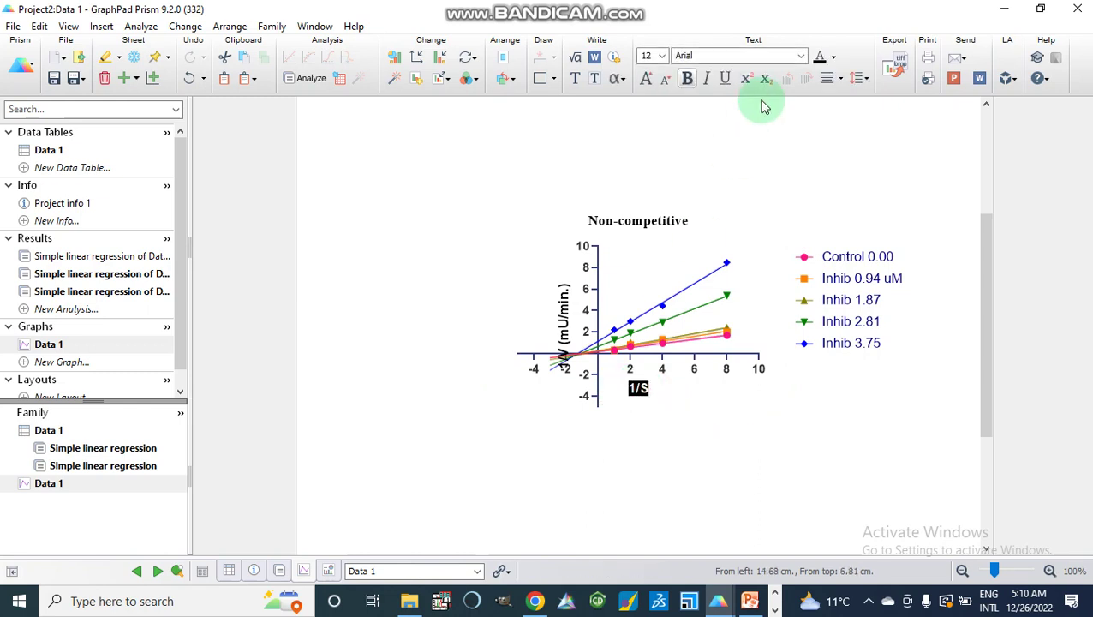
left_click(802, 56)
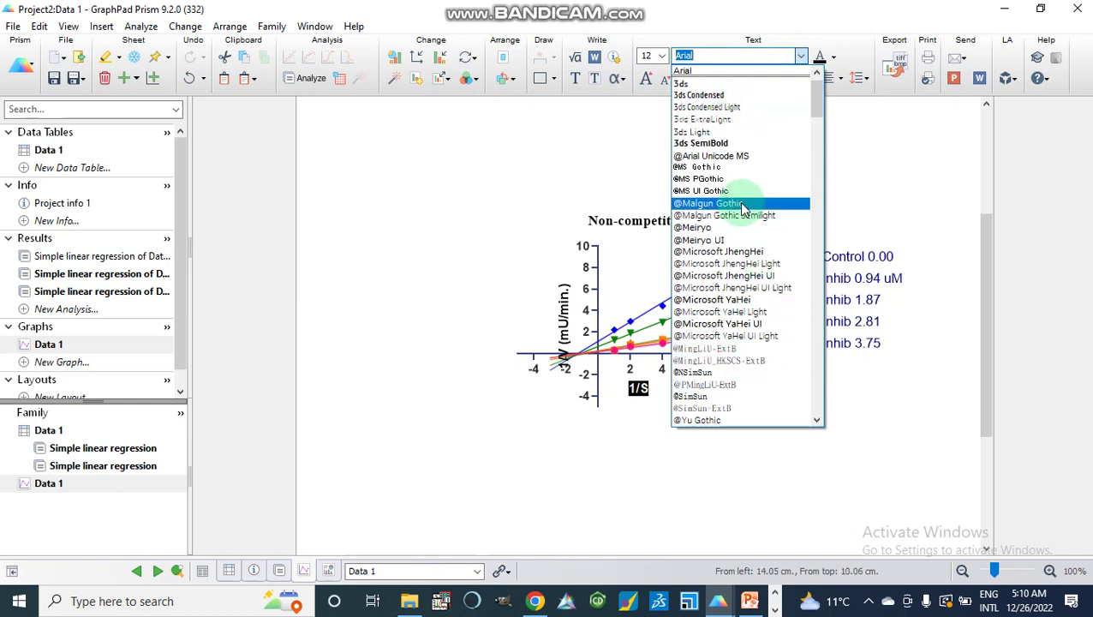
scroll(752, 167, "up", 1)
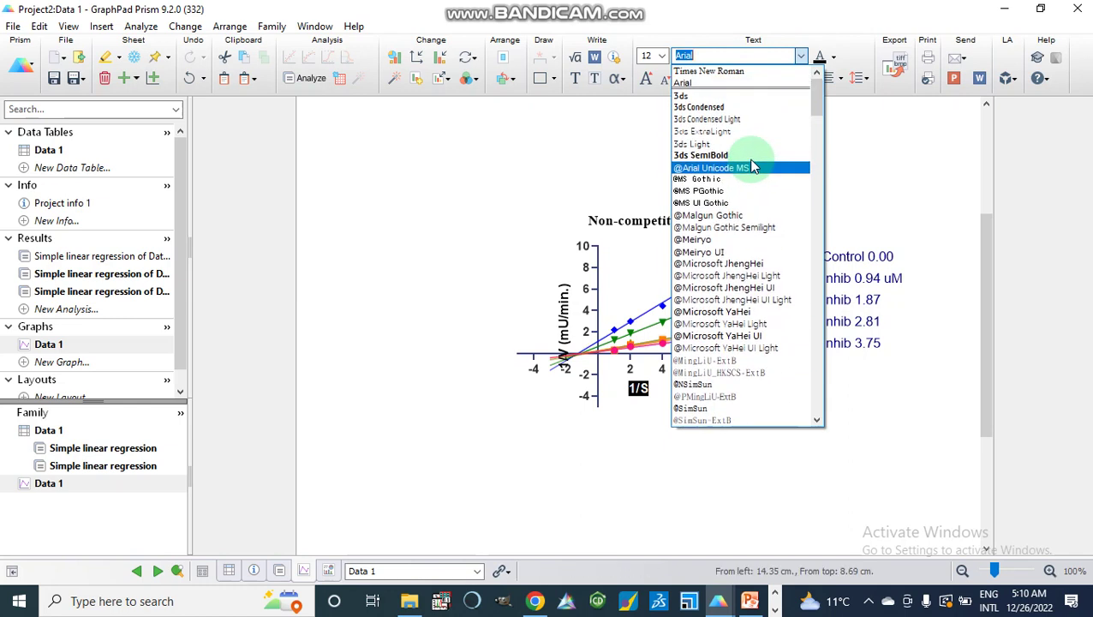
left_click(719, 72)
left_click(677, 422)
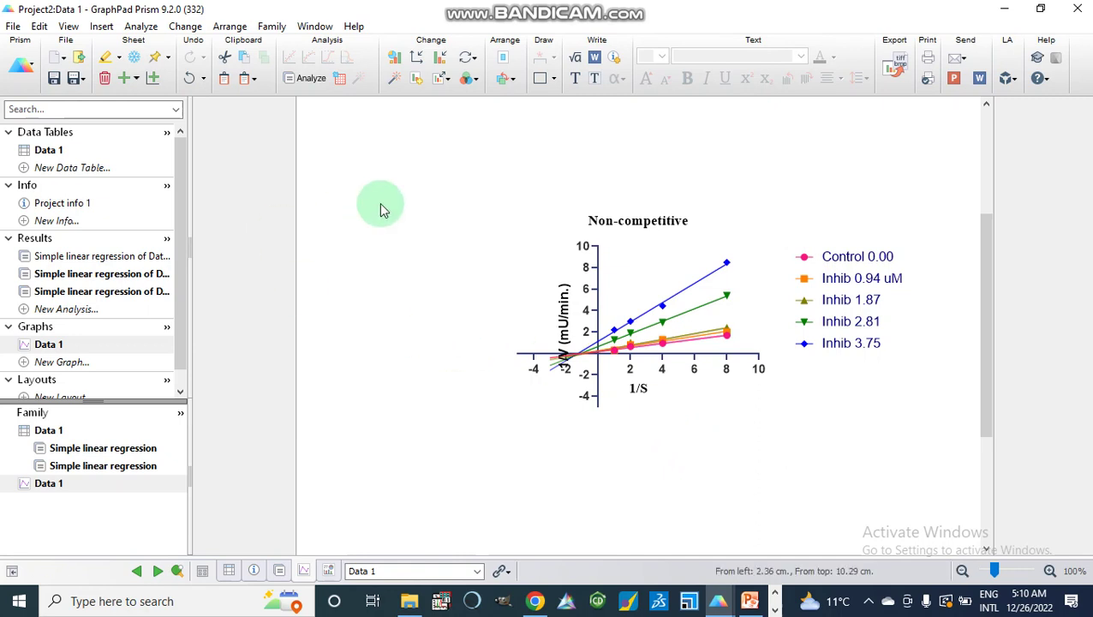
Return to the Project3 window and view the Data 1 table with groups 0.00–3.75
left_click(1004, 10)
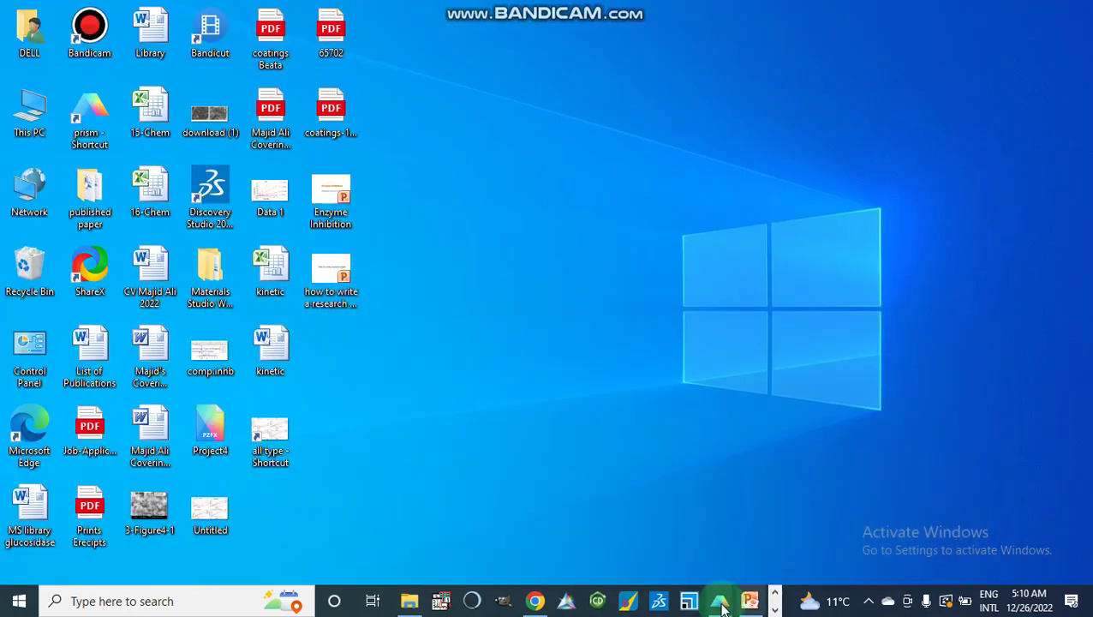
mouse_move(720, 606)
left_click(815, 532)
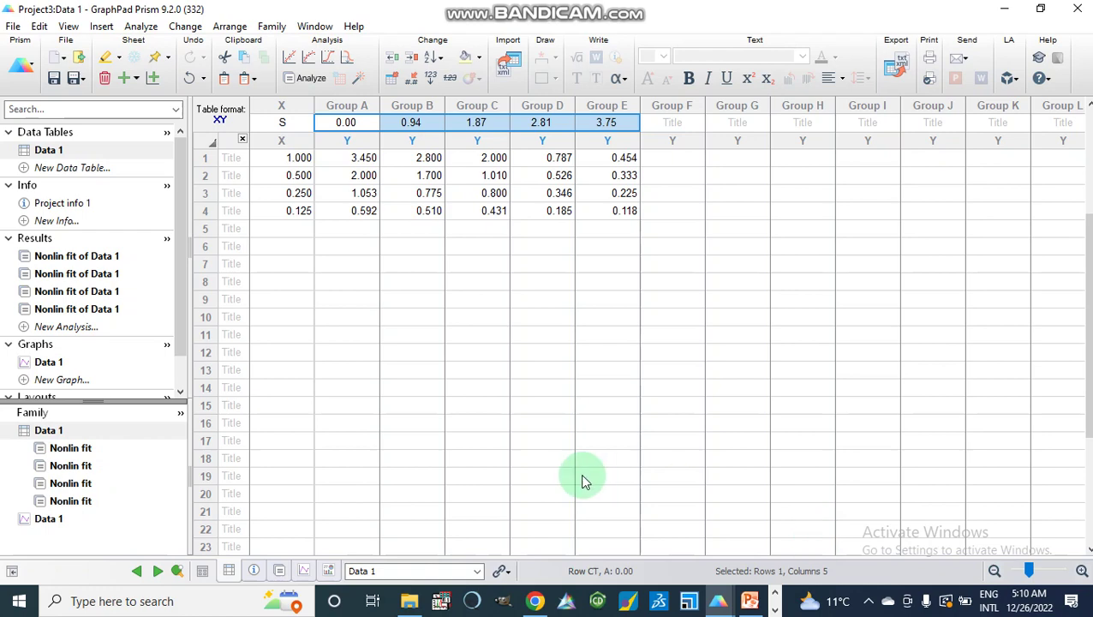
left_click(47, 152)
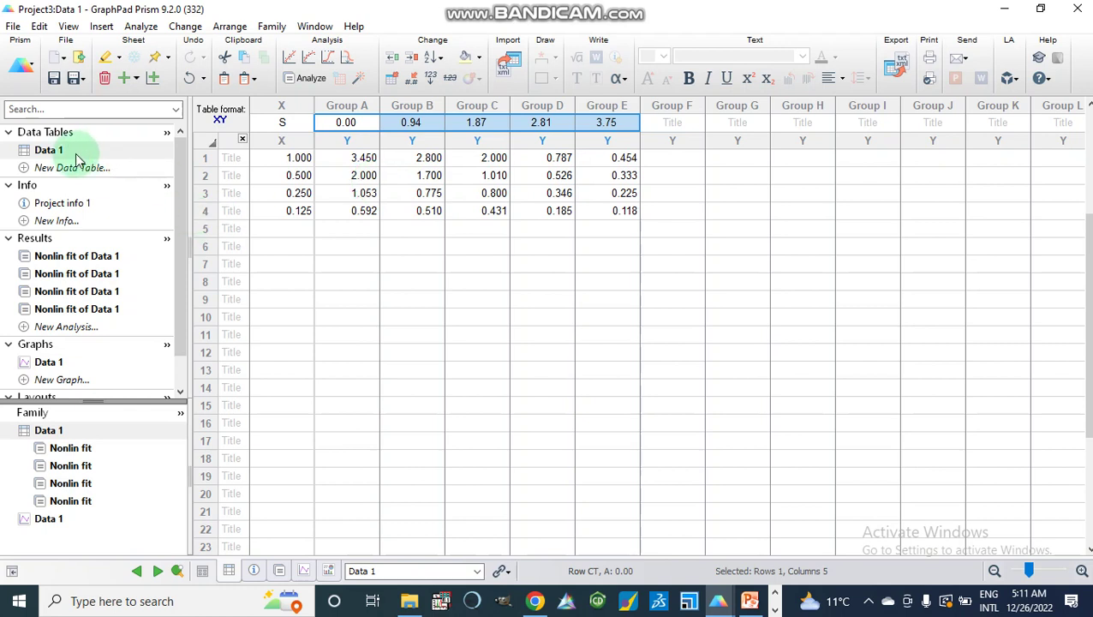
Enter 0 for S and for Groups A through E in row 5 of Data 1
left_click(296, 229)
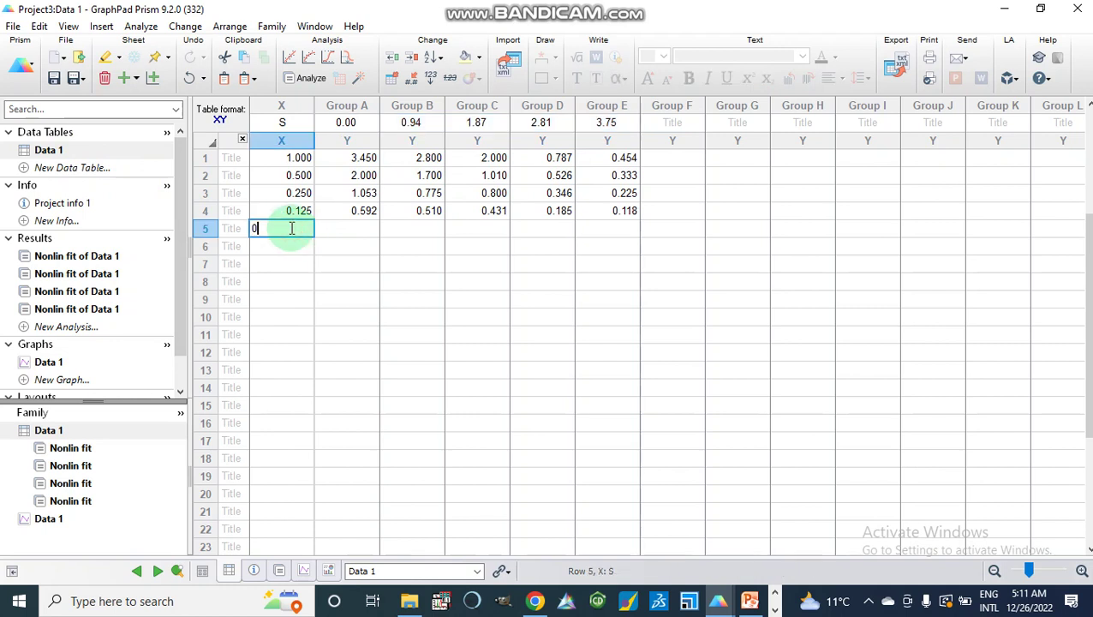
type("0")
left_click(362, 228)
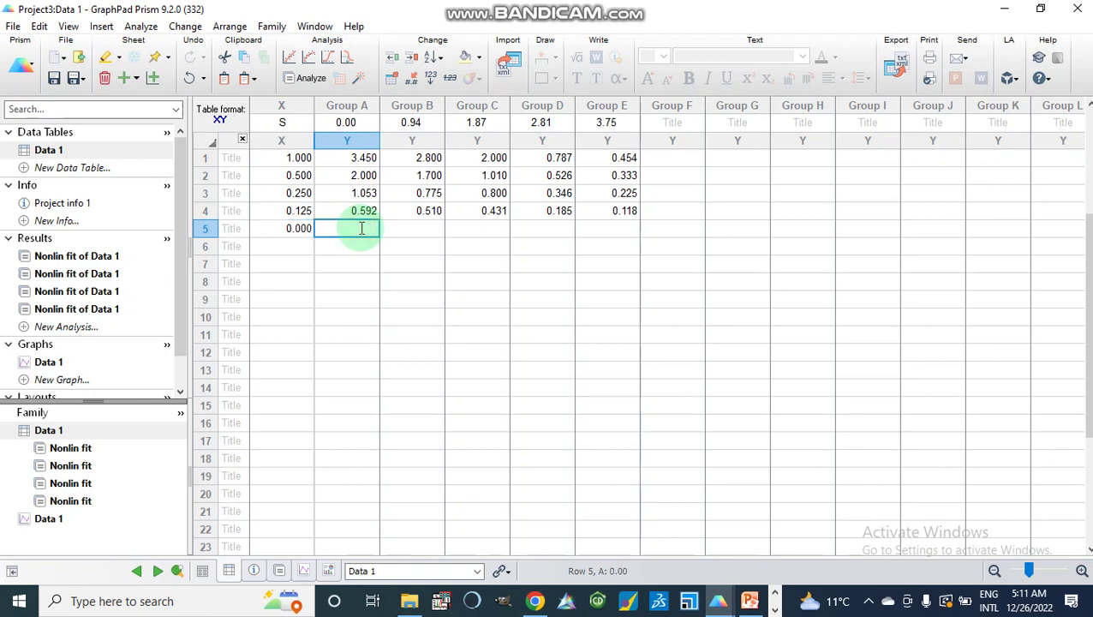
left_click(412, 227)
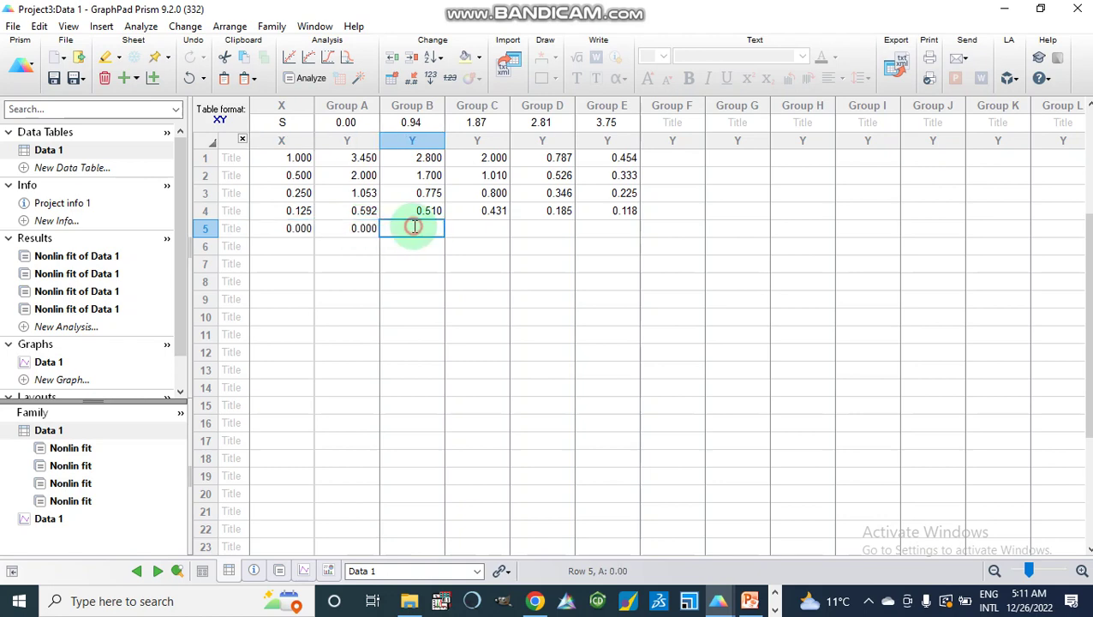
left_click(487, 228)
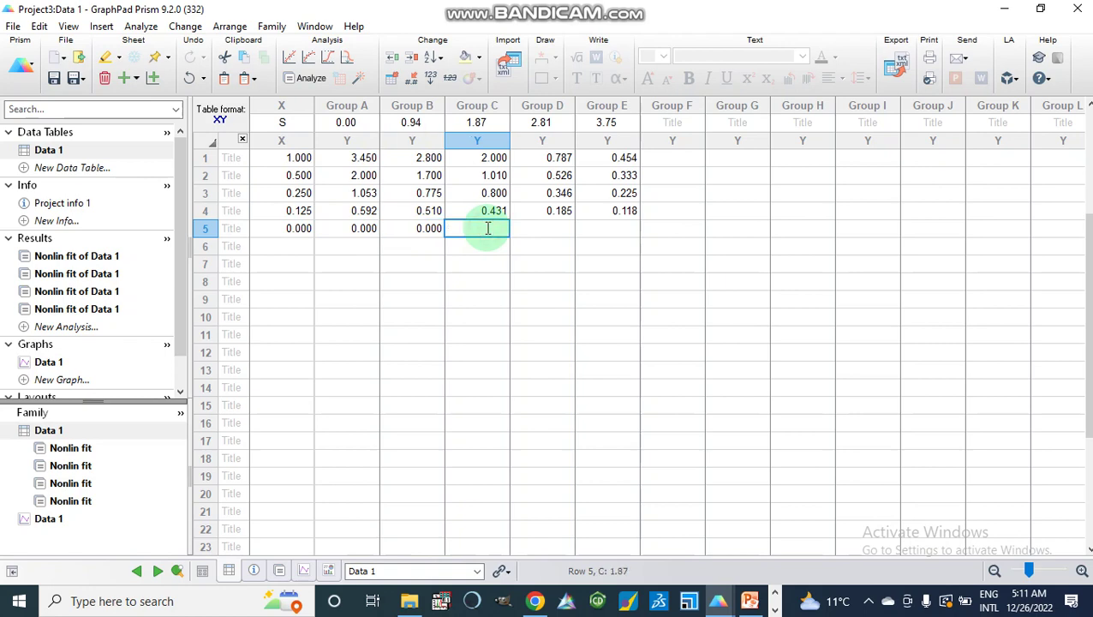
left_click(558, 231)
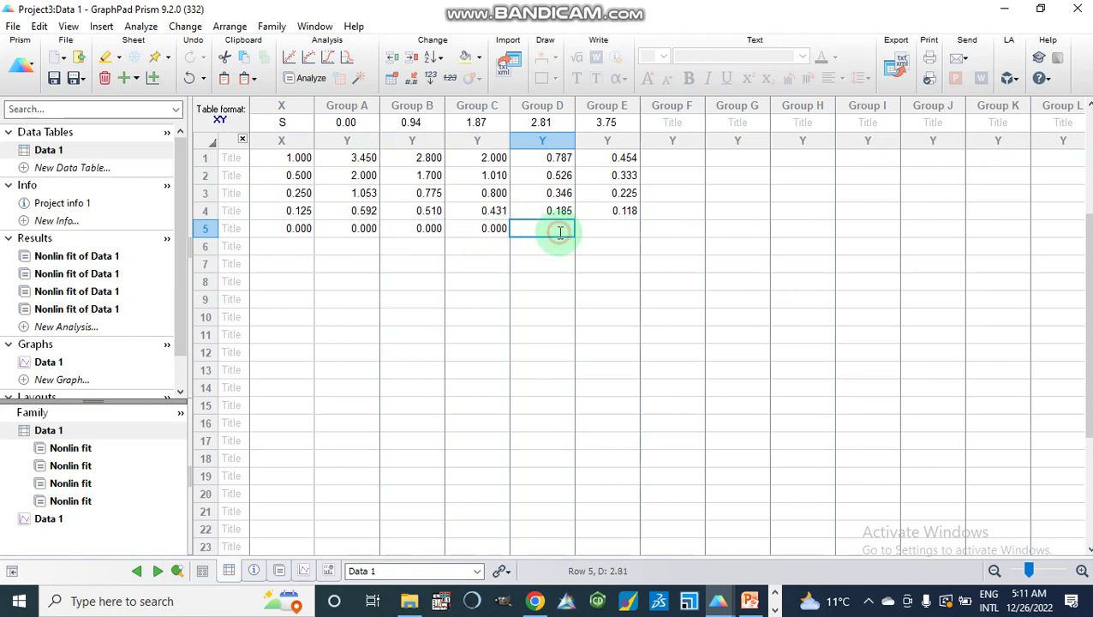
left_click(614, 235)
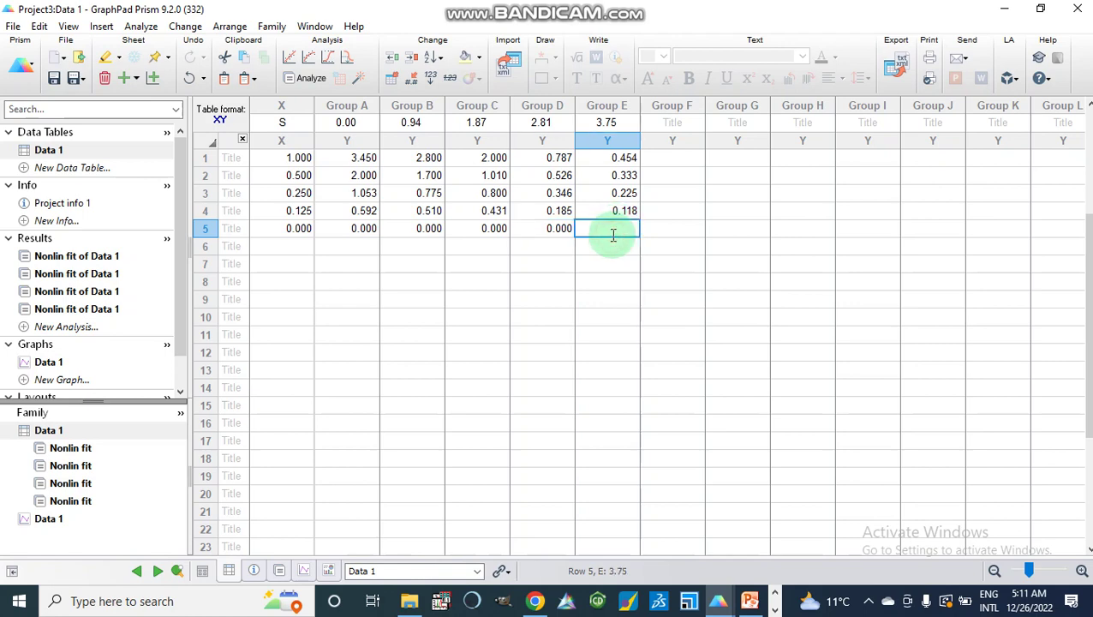
type("0")
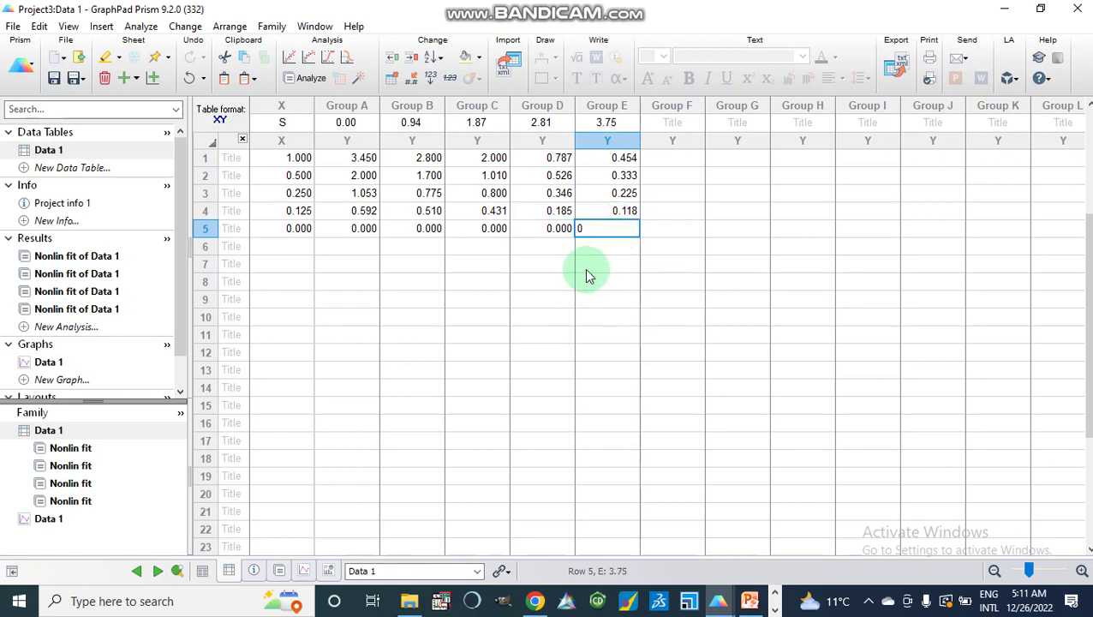
left_click(585, 267)
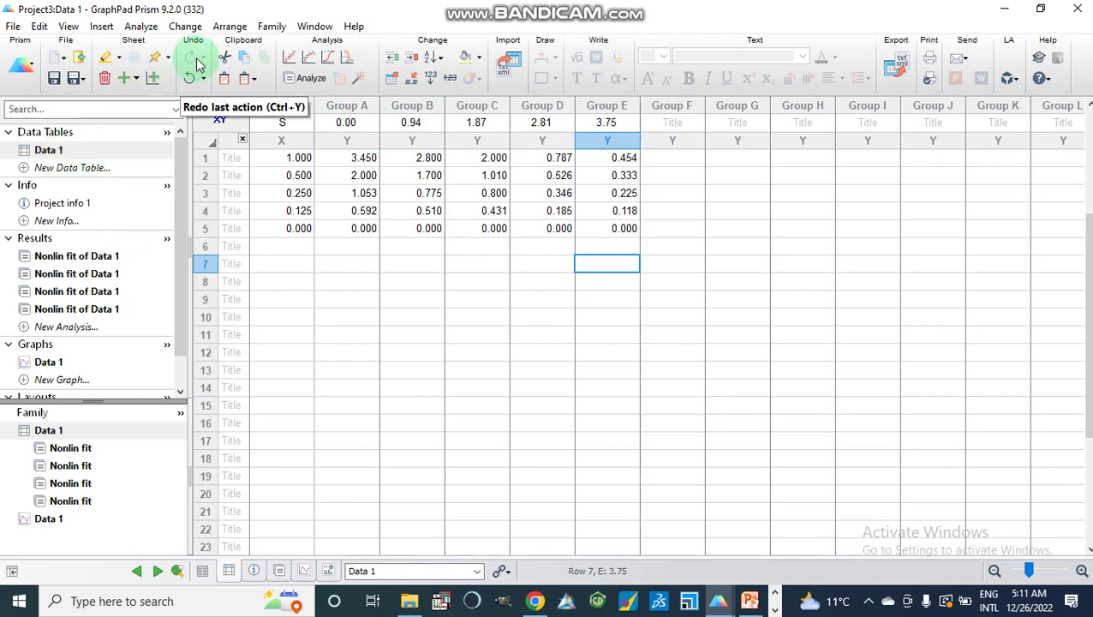
Run a Noncompetitive inhibition nonlinear regression on Data 1 and view its fitted graph
left_click(311, 79)
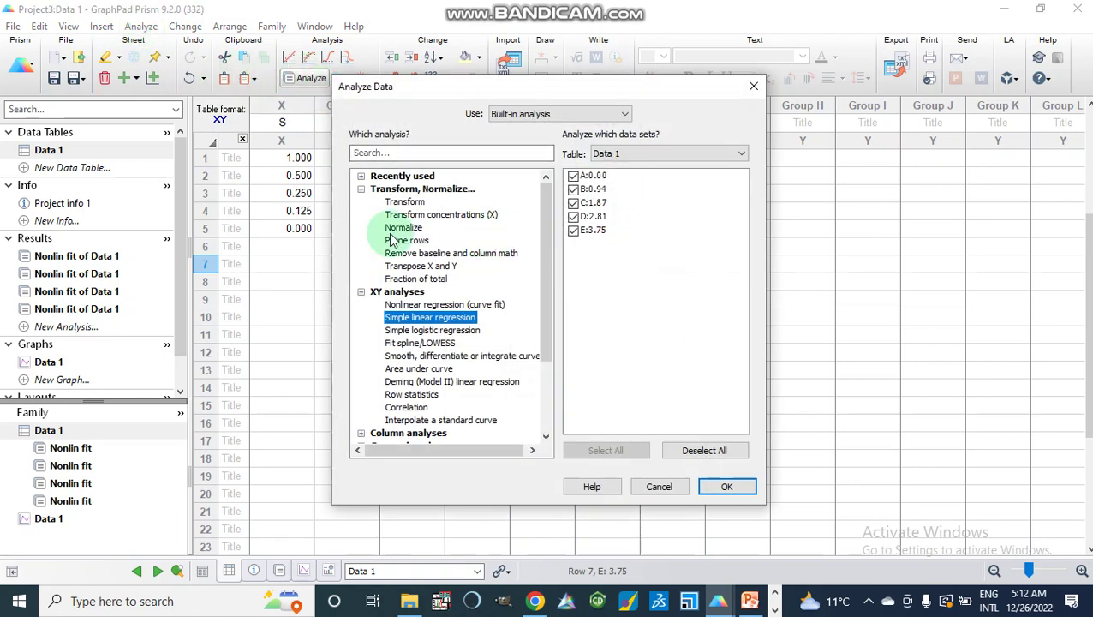
left_click(434, 306)
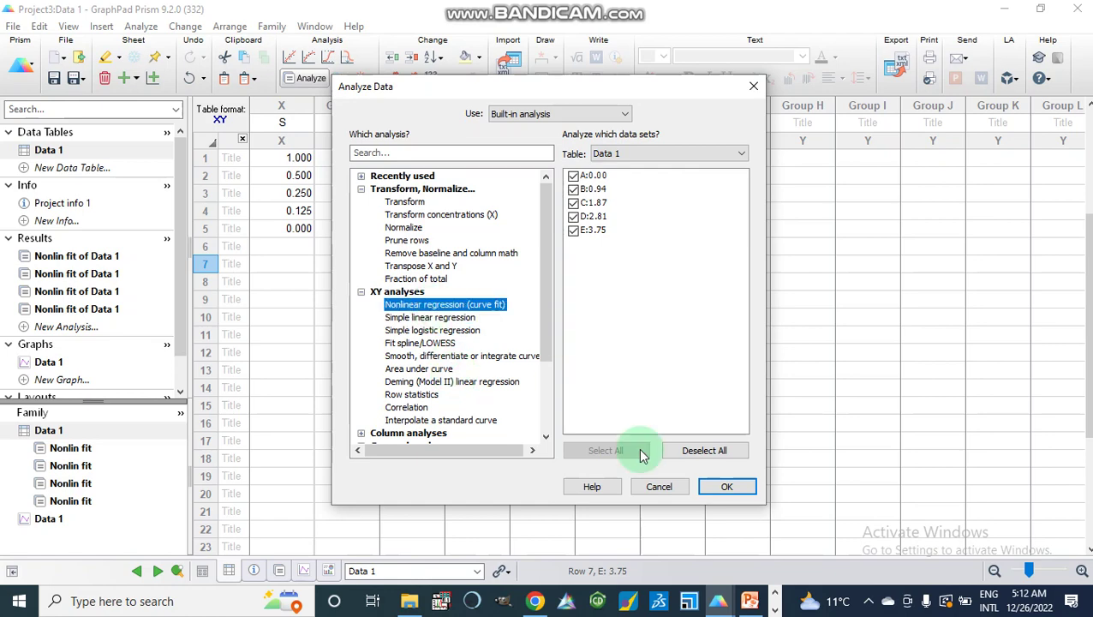
left_click(722, 487)
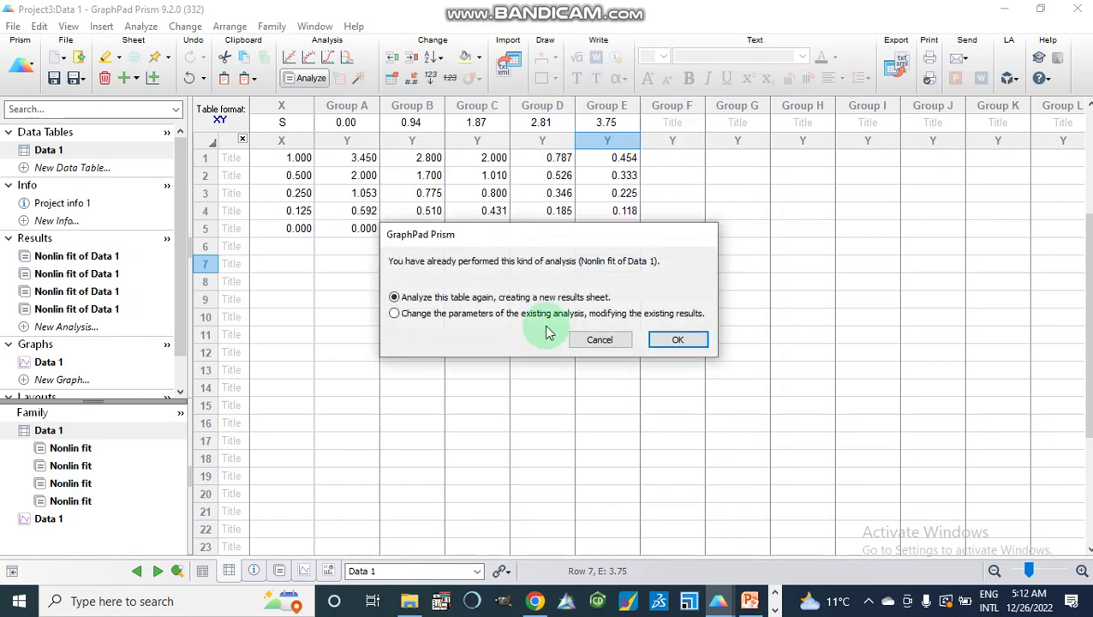
left_click(677, 340)
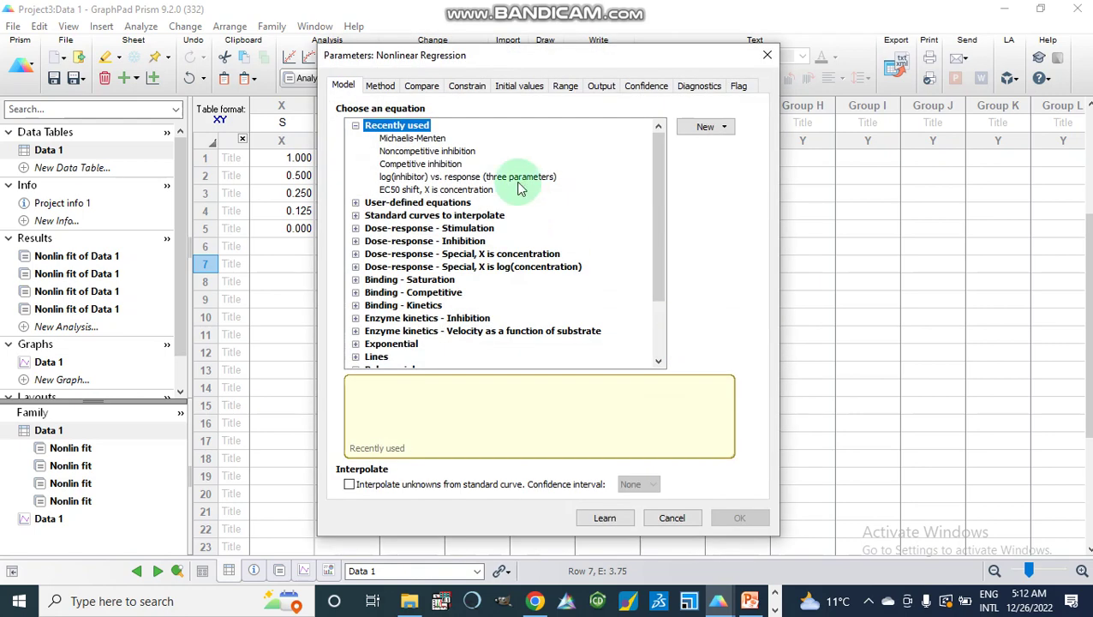
left_click(396, 153)
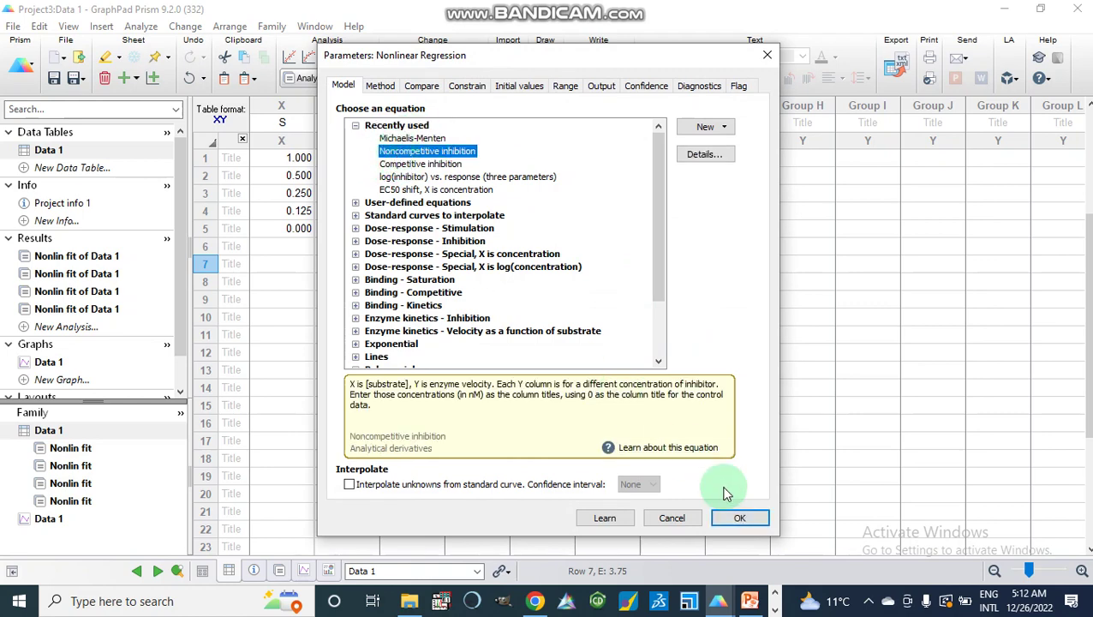
left_click(735, 517)
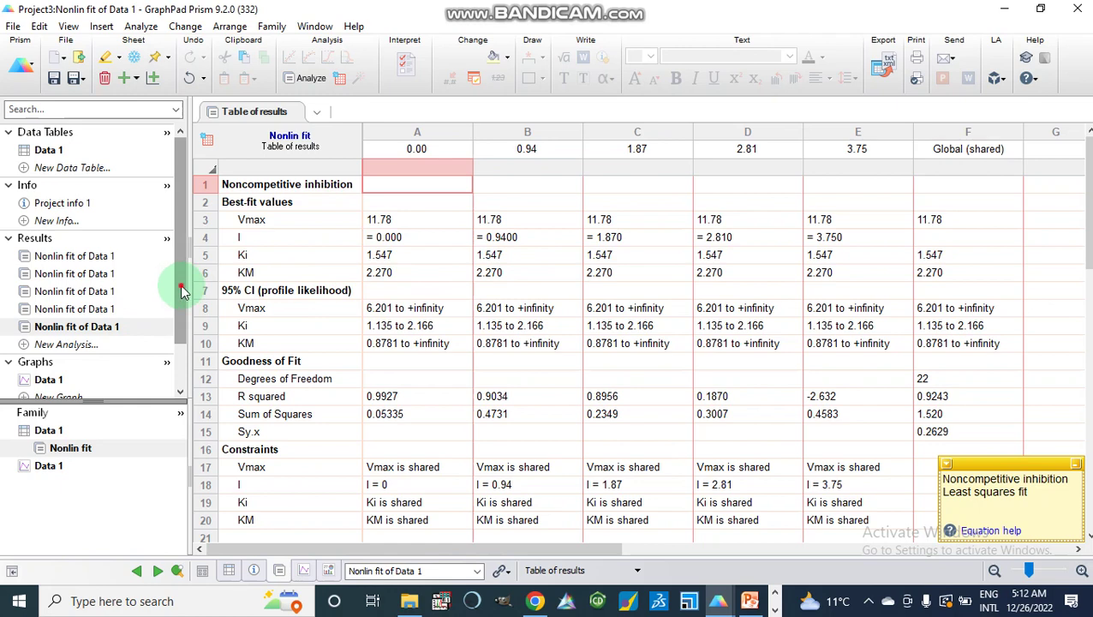
scroll(181, 291, "down", 3)
left_click(47, 327)
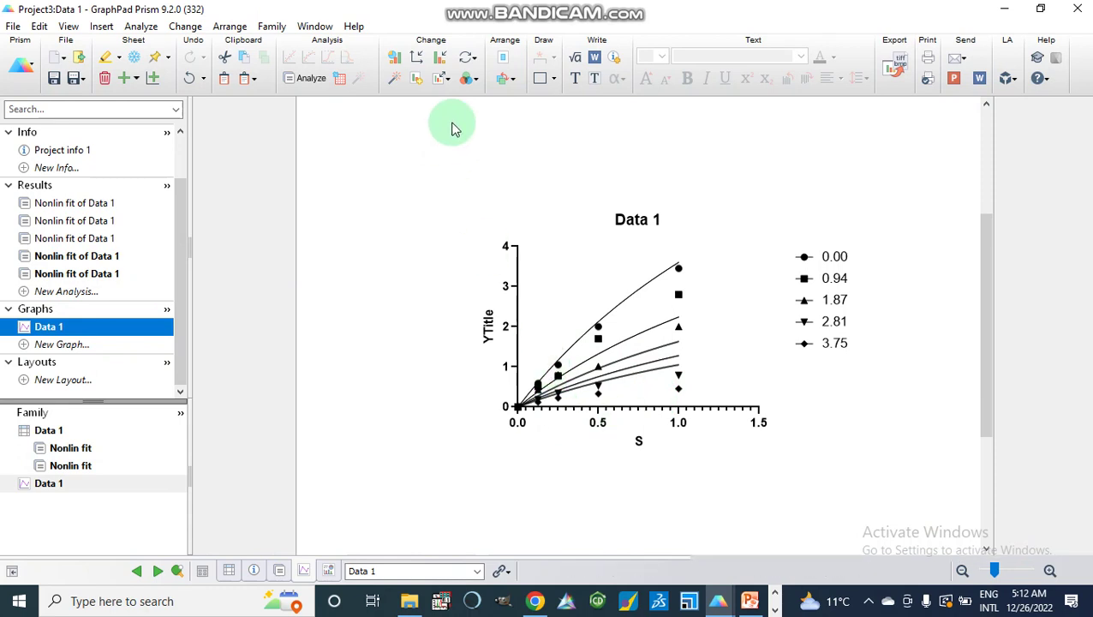
Apply the *Candy bright colour scheme from More Color Schemes to the Data 1 graph
left_click(467, 78)
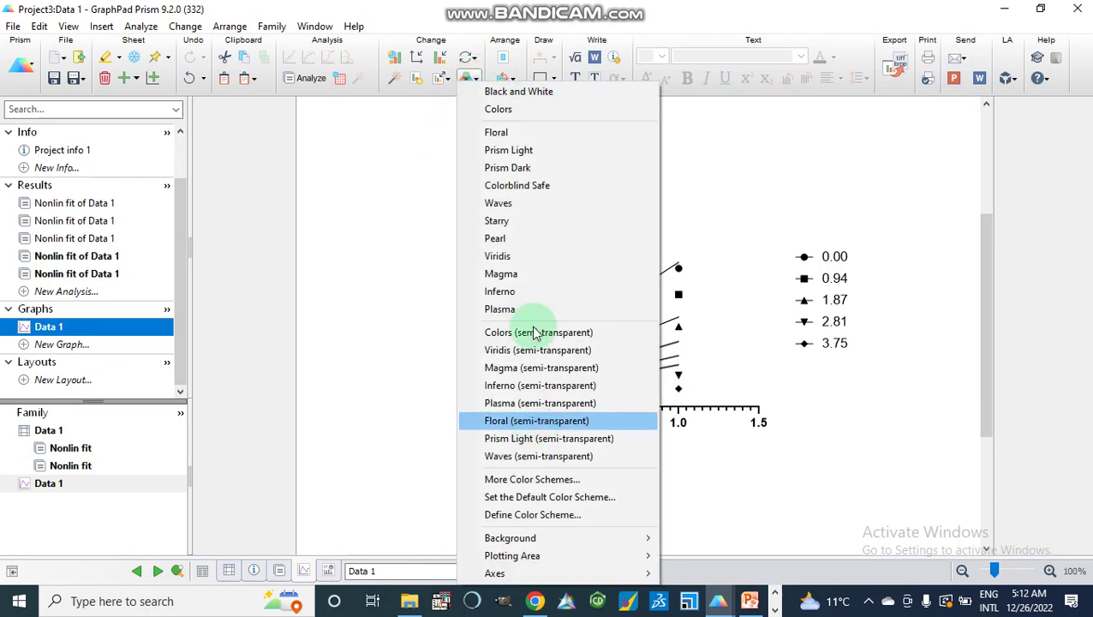
left_click(521, 485)
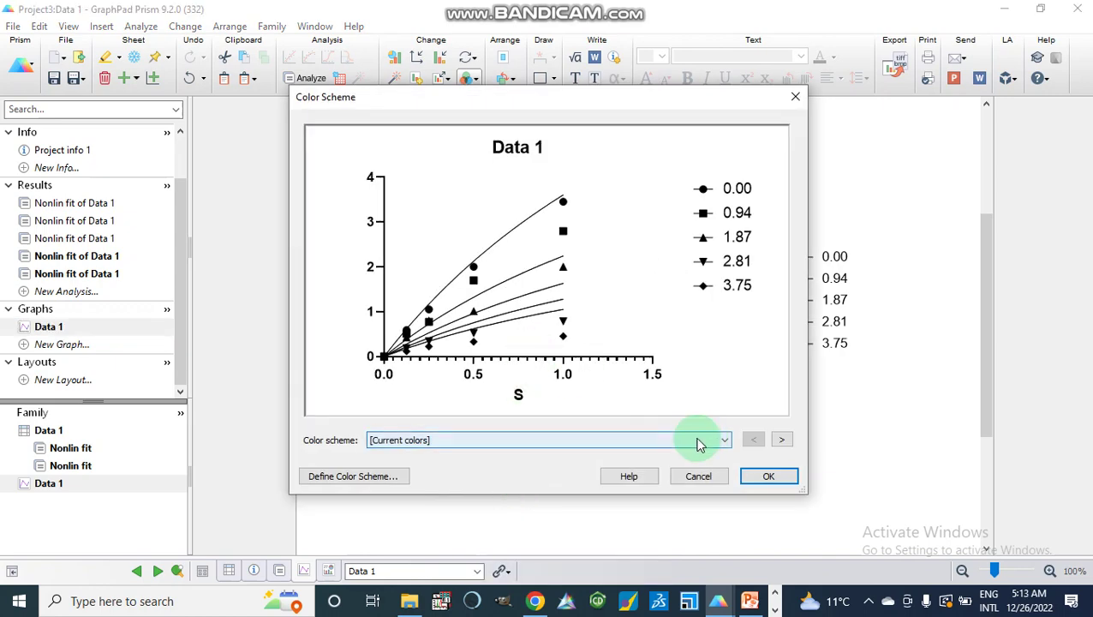
left_click(724, 441)
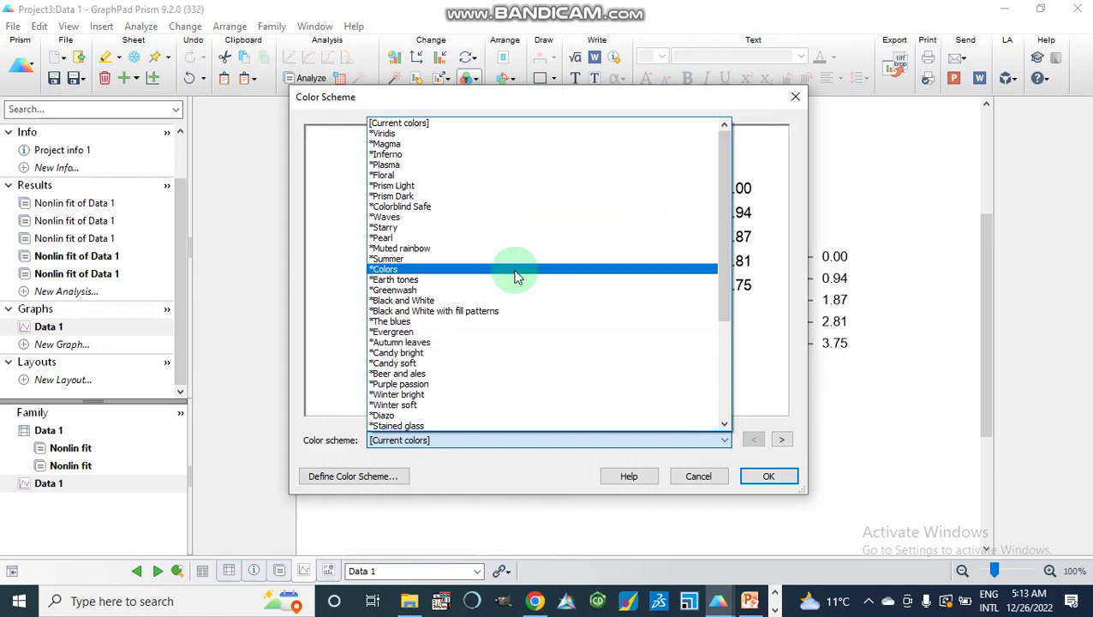
left_click(485, 355)
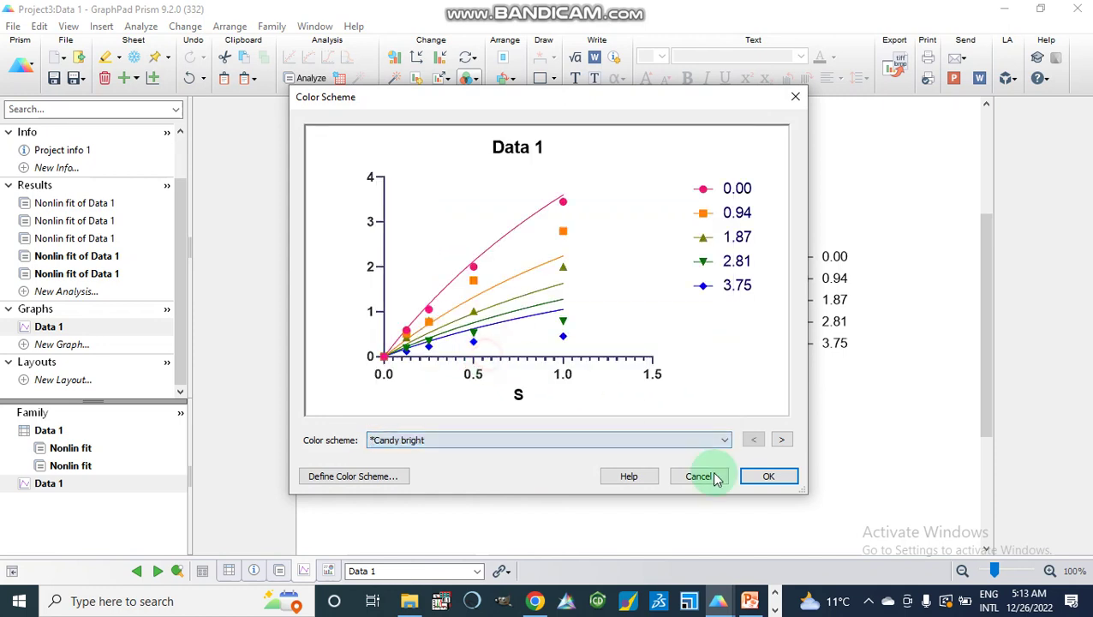
left_click(768, 476)
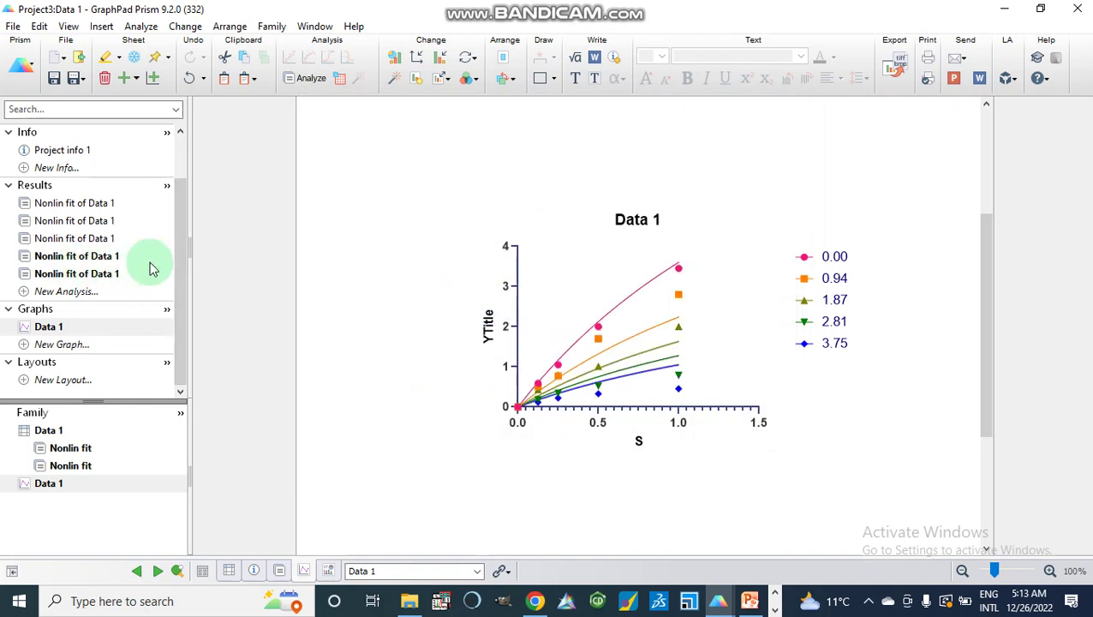
right_click(78, 205)
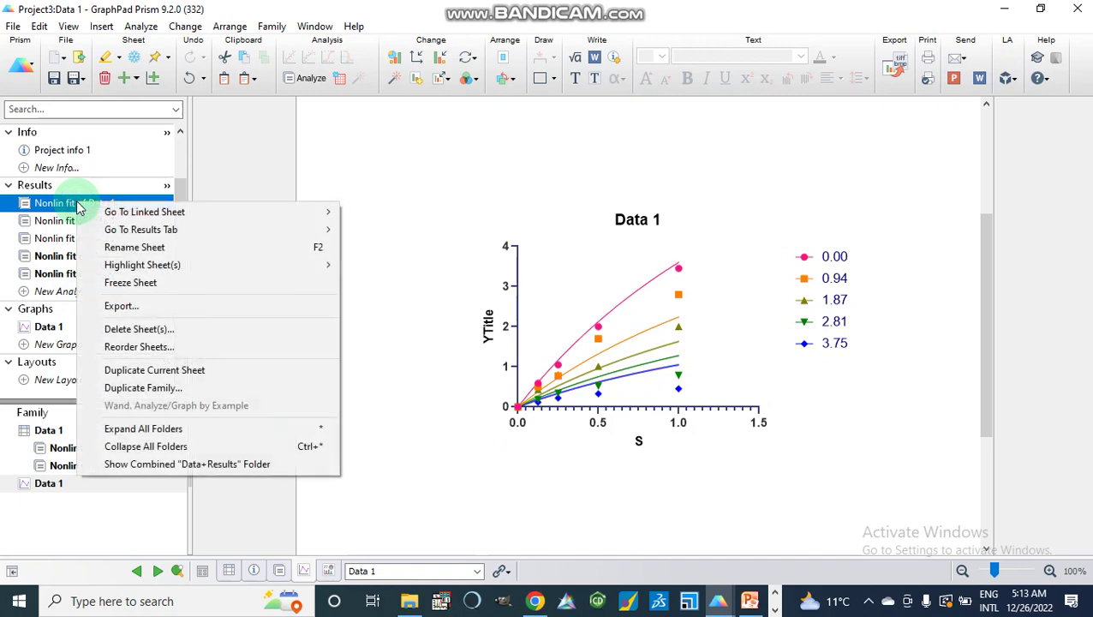
left_click(117, 329)
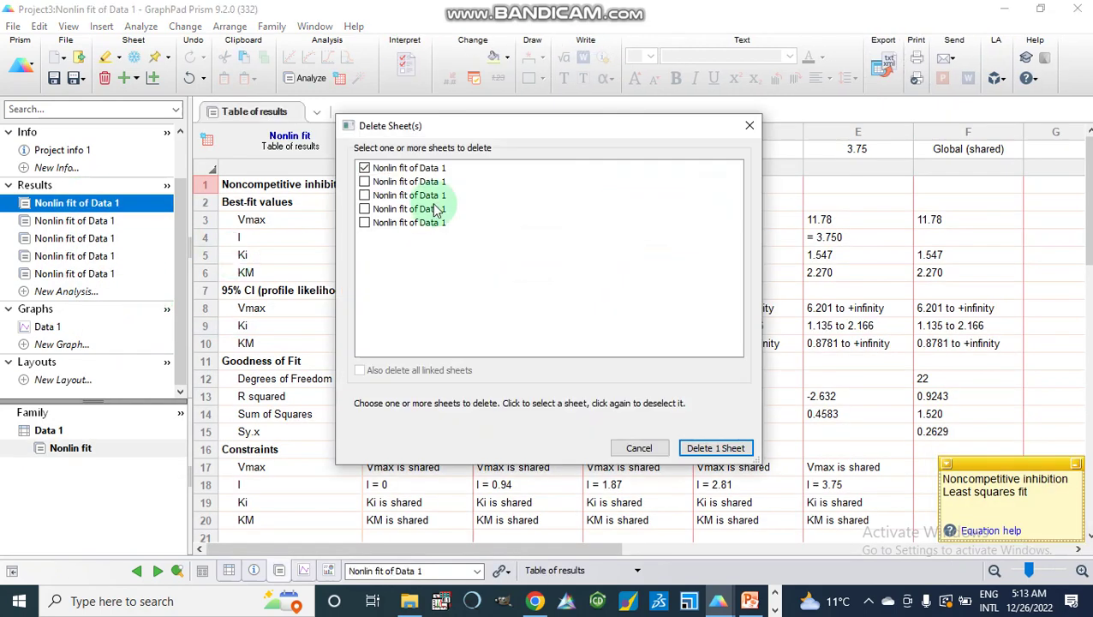
left_click(366, 184)
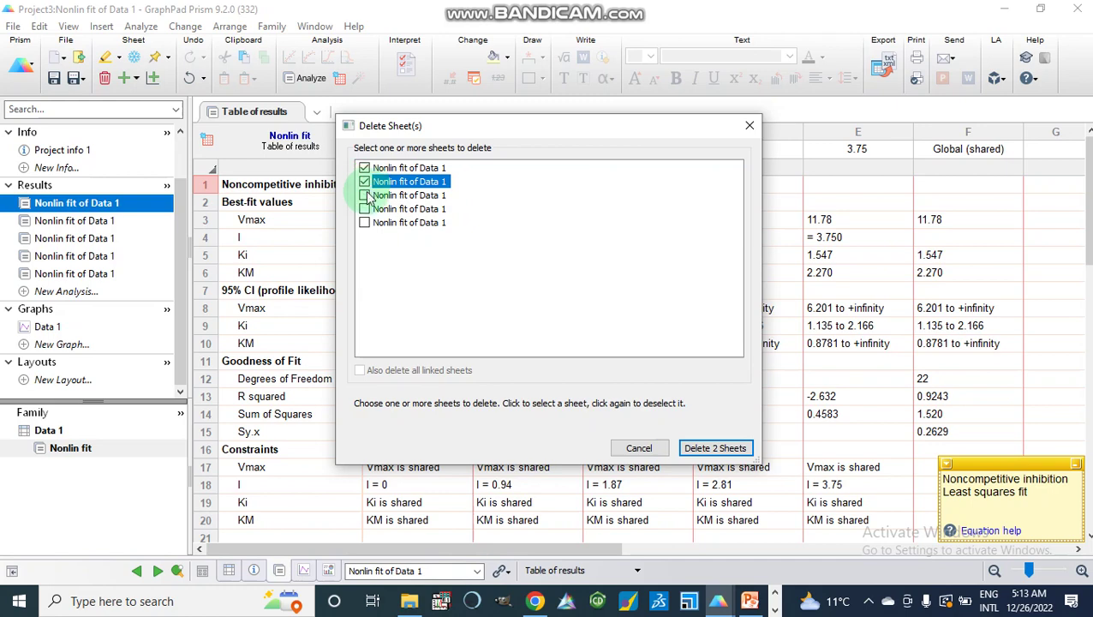
left_click(365, 196)
left_click(366, 209)
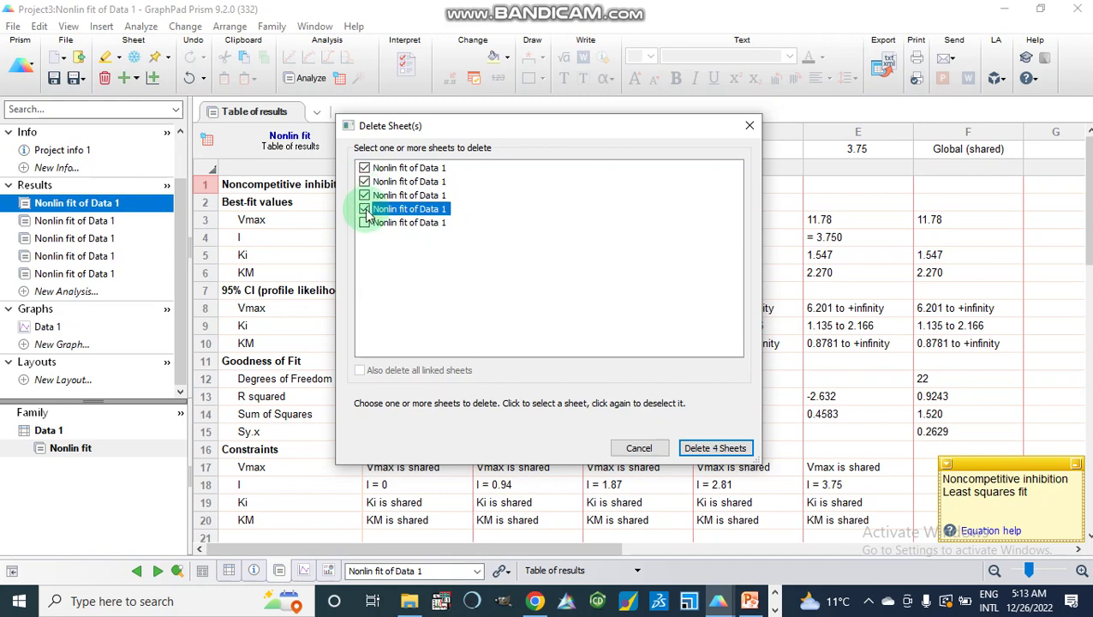
left_click(714, 448)
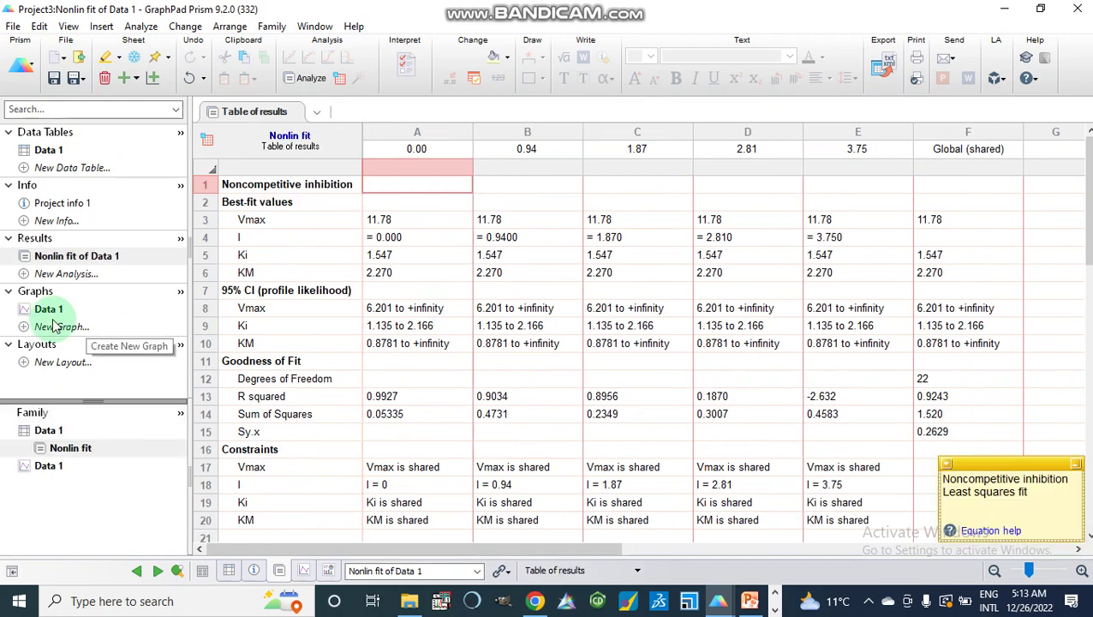
left_click(49, 308)
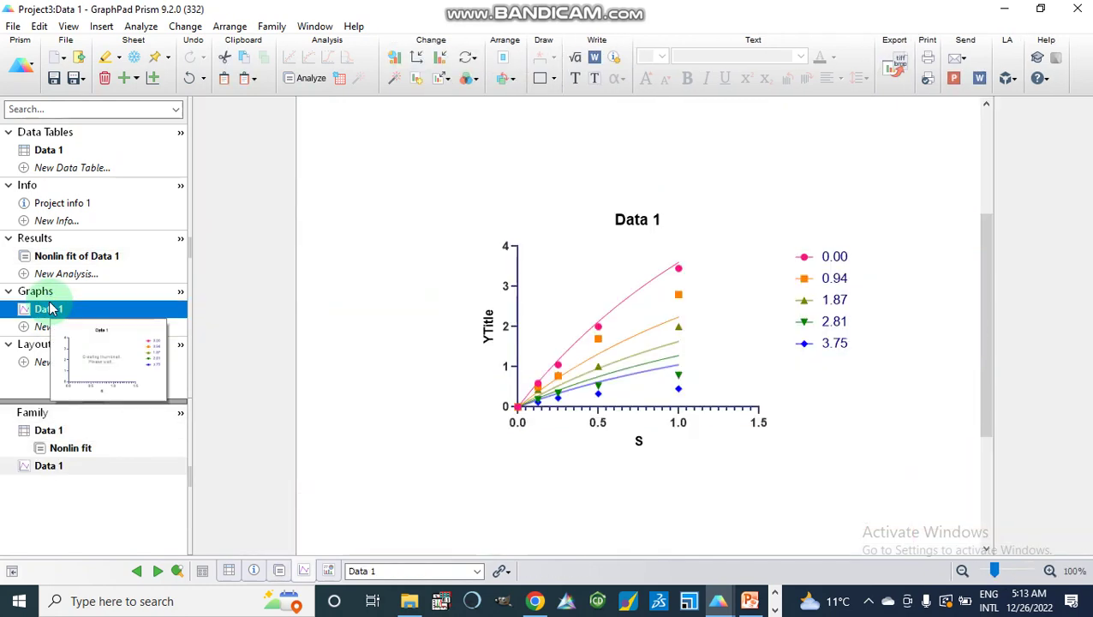
right_click(54, 317)
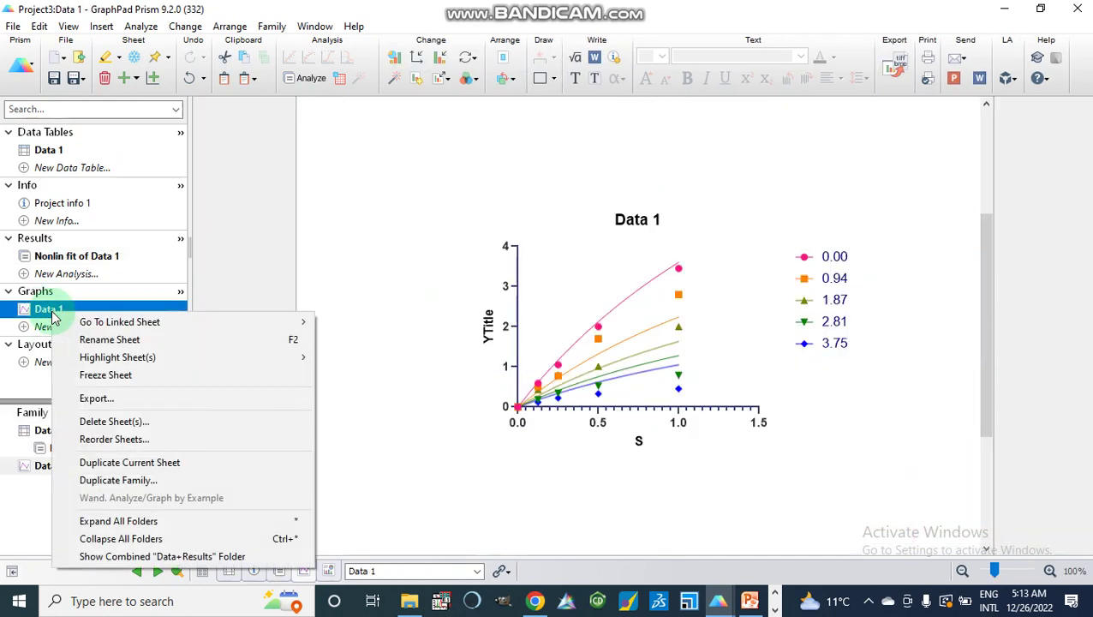
left_click(330, 171)
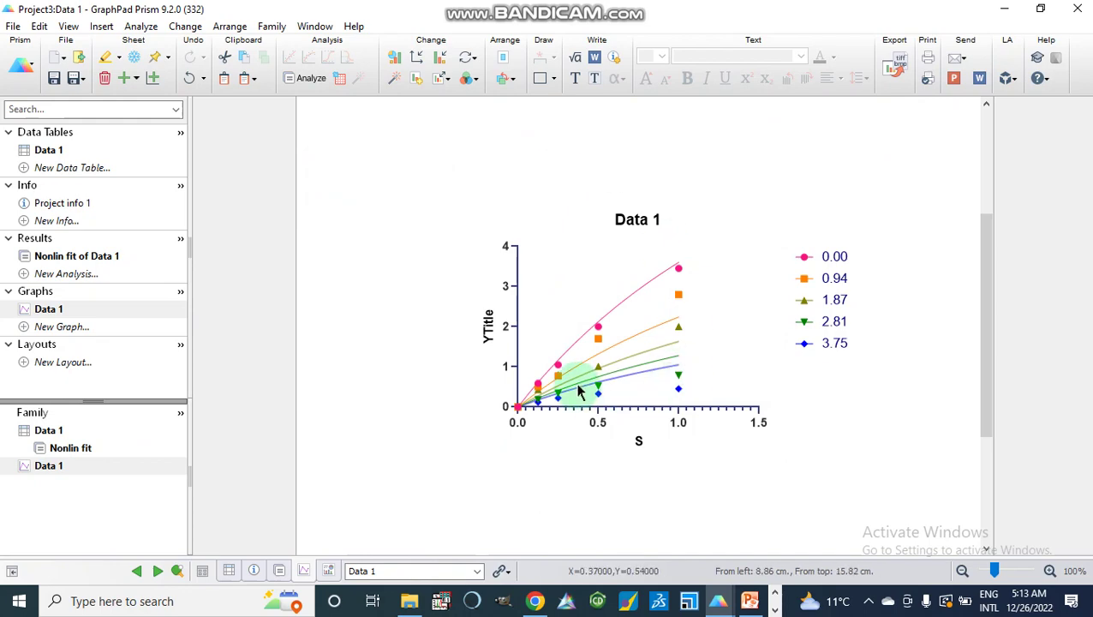
Choose JPG as the export format with 600 dpi resolution
left_click(893, 72)
left_click(557, 128)
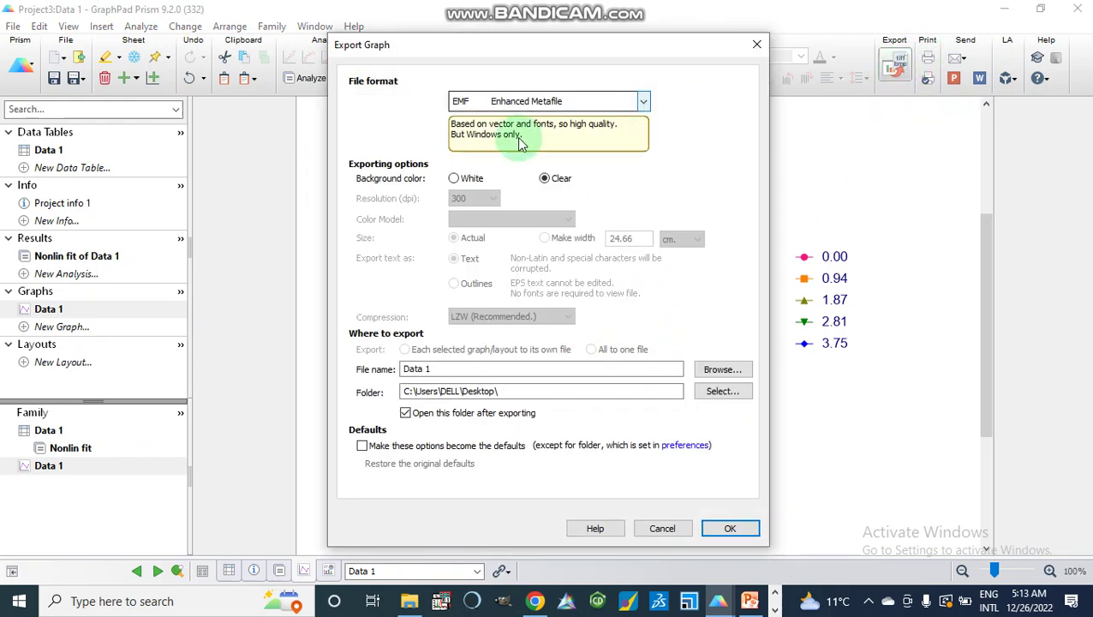
left_click(643, 107)
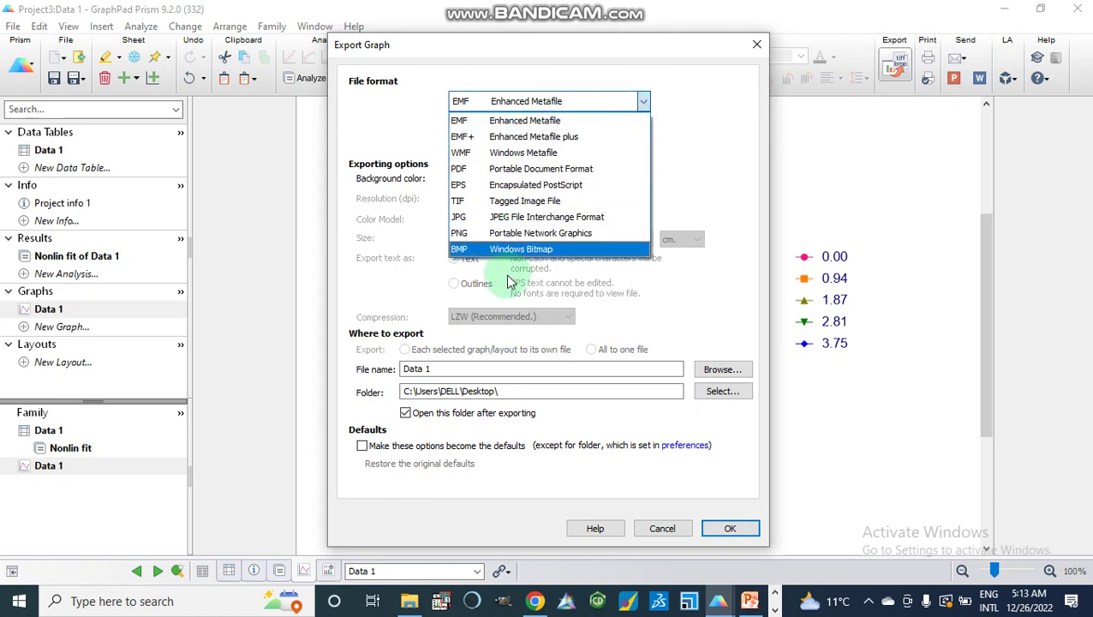
left_click(516, 220)
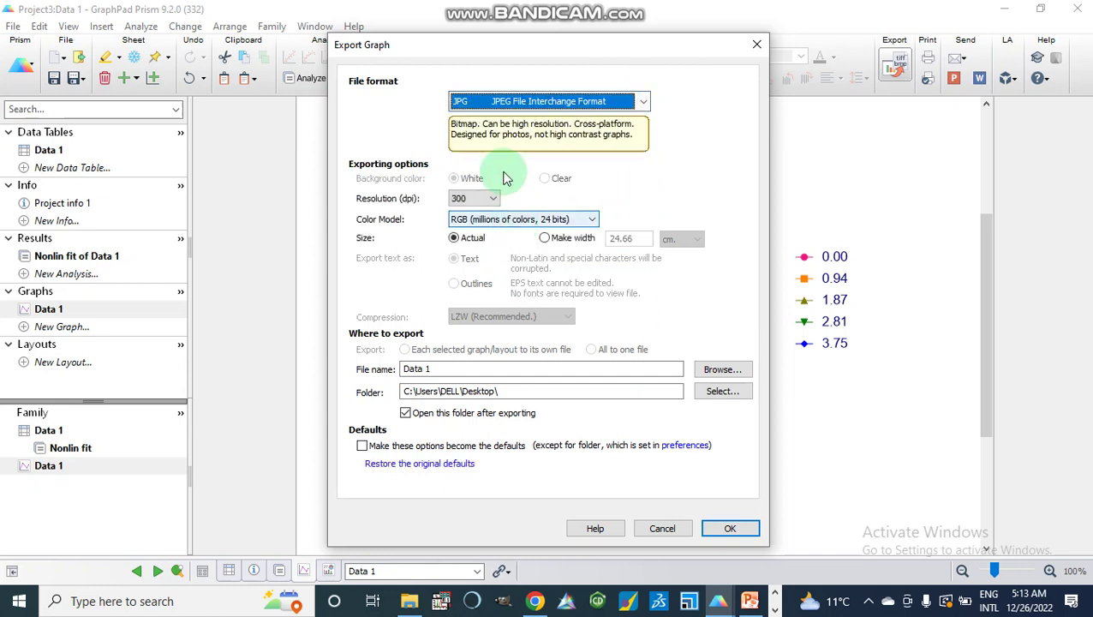
left_click(485, 199)
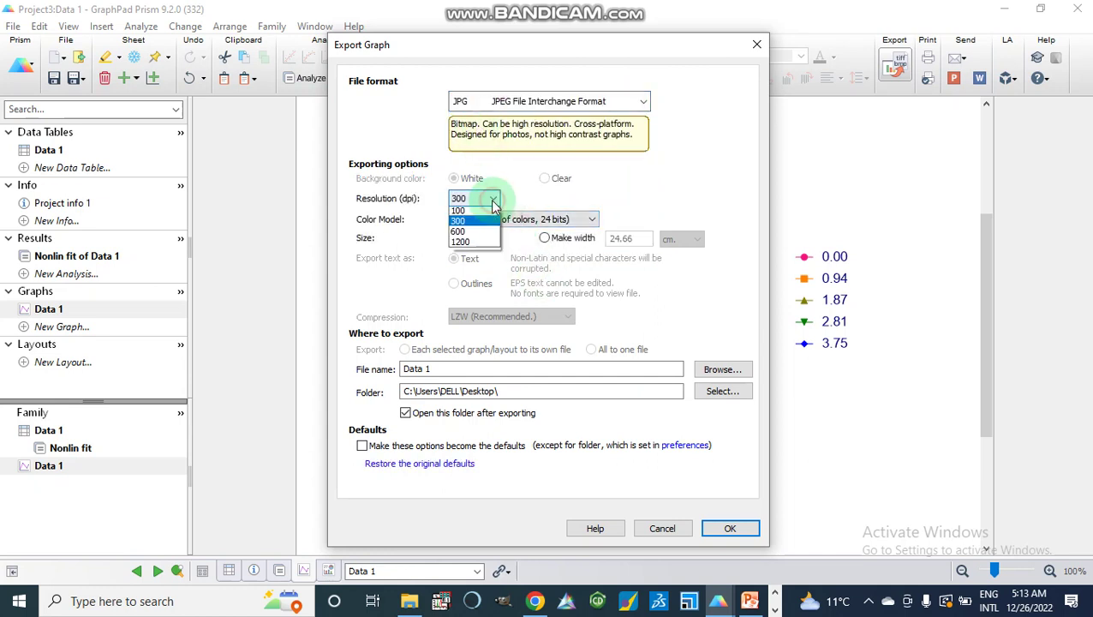
left_click(473, 233)
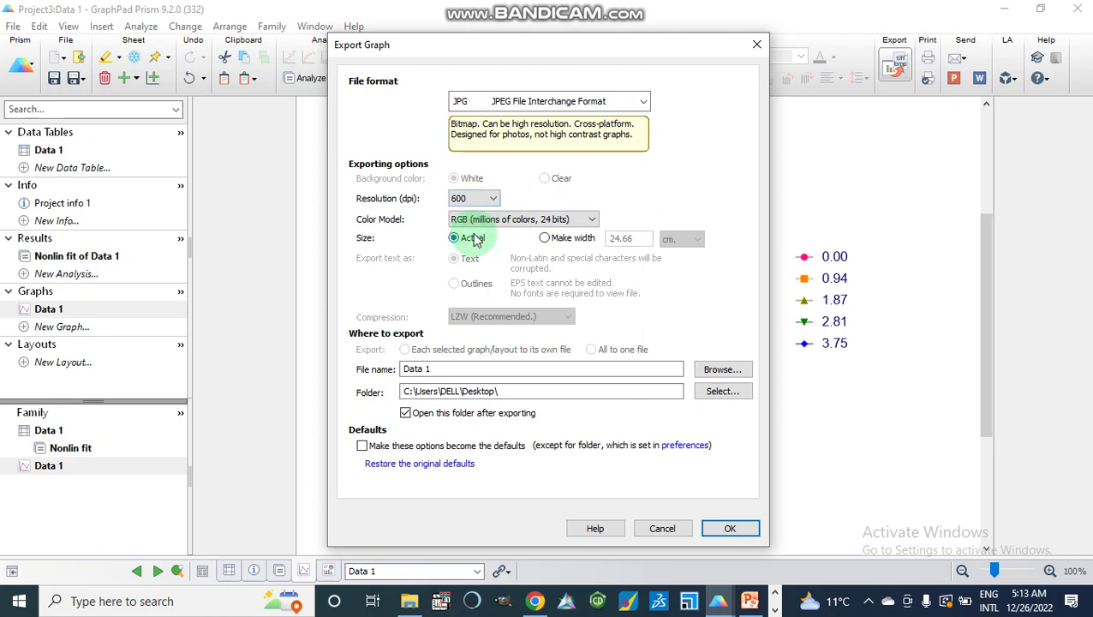
Set the export colour model to Grayscale
left_click(591, 221)
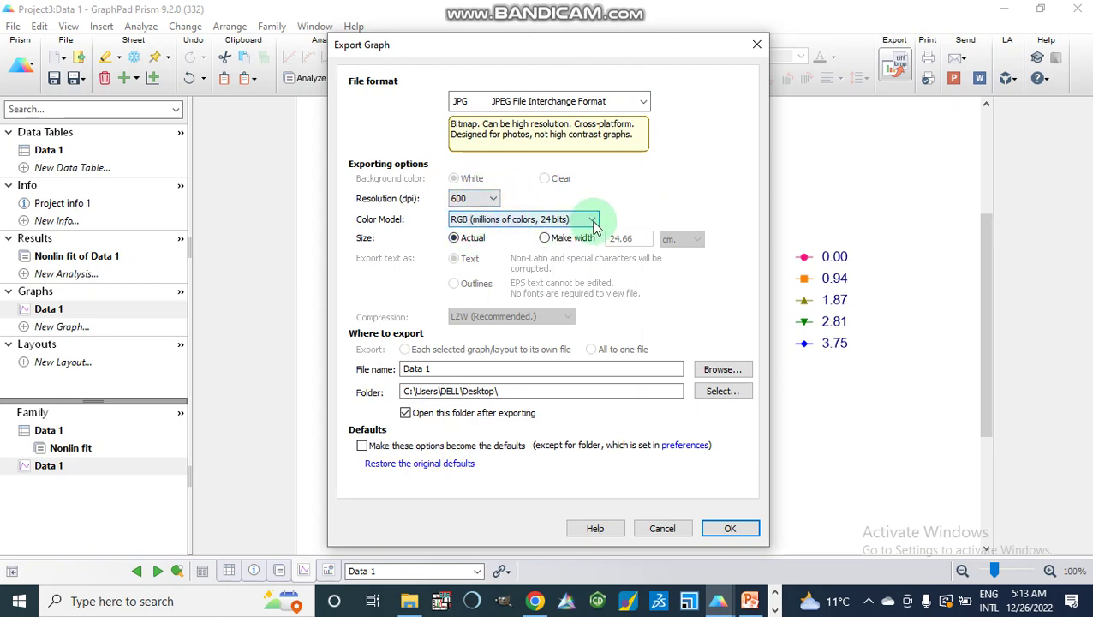
left_click(593, 222)
left_click(592, 221)
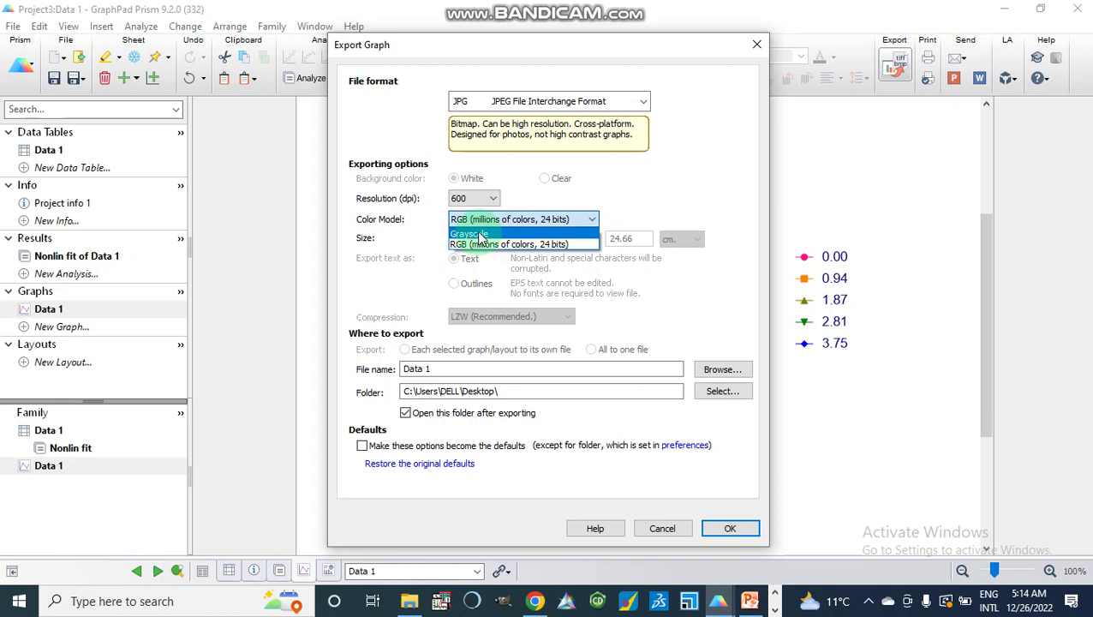
left_click(483, 235)
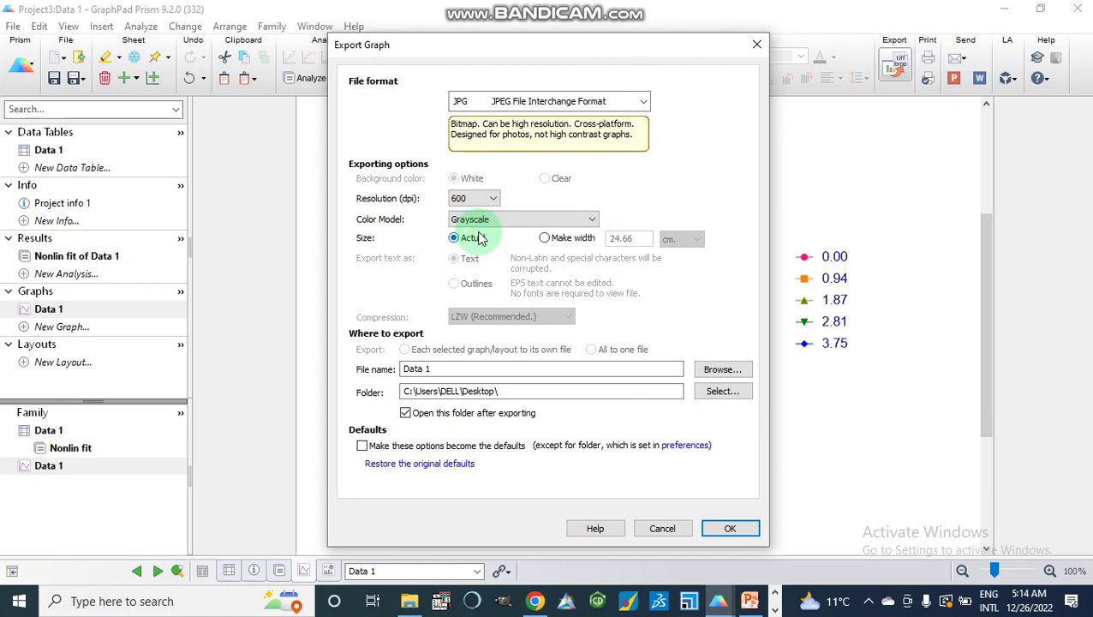
left_click(594, 224)
left_click(587, 219)
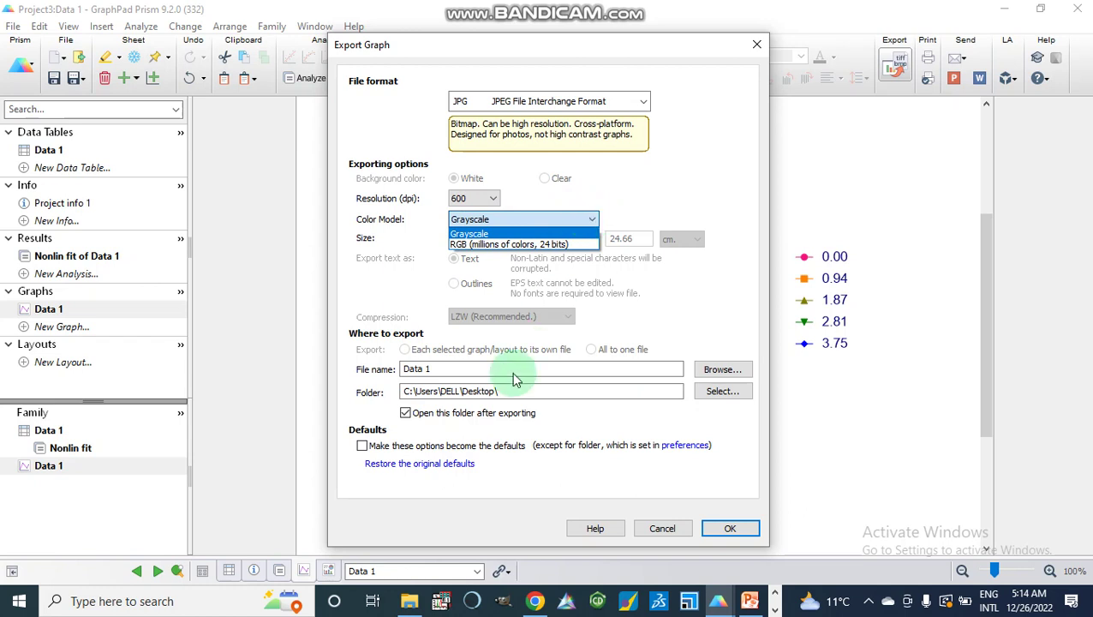
left_click(437, 369)
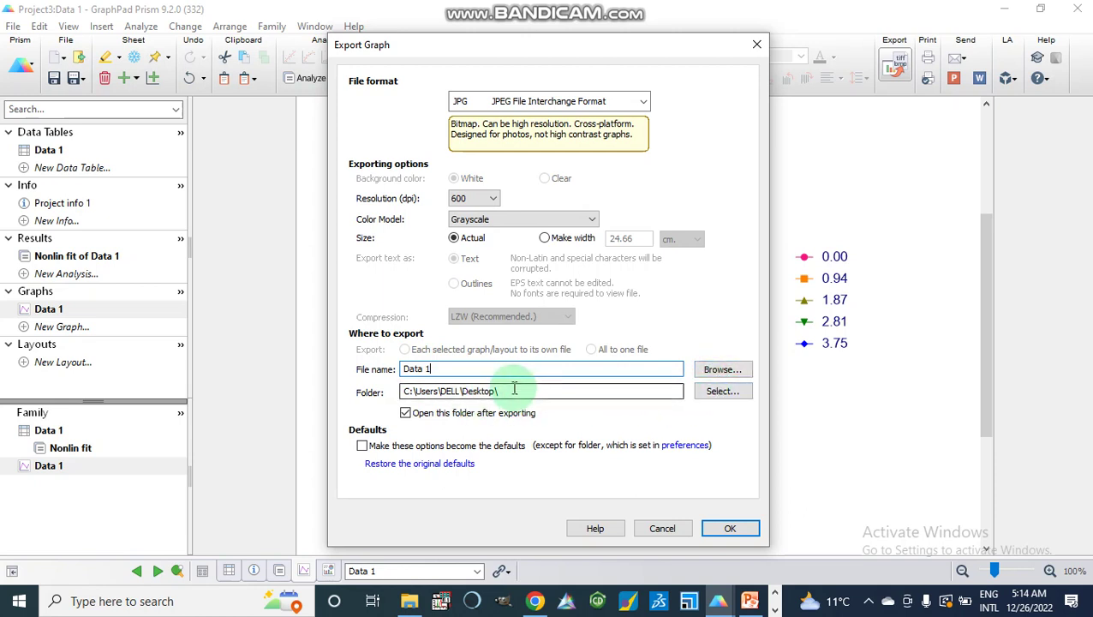
Export the graph, replacing the existing Data 1.jpg on the Desktop
left_click(730, 528)
left_click(579, 360)
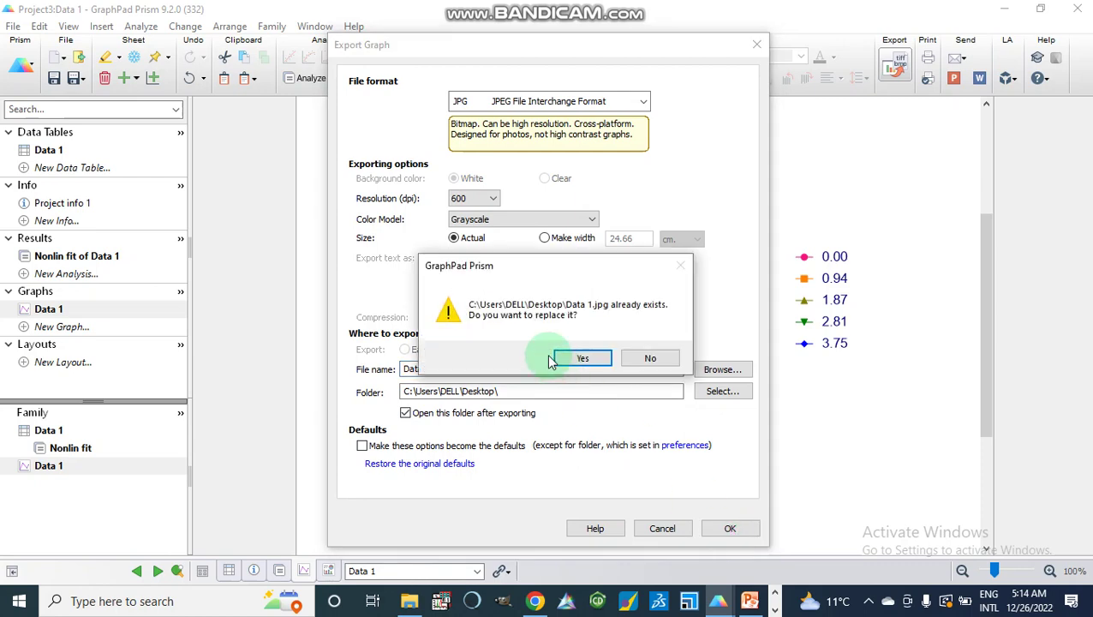
left_click(582, 358)
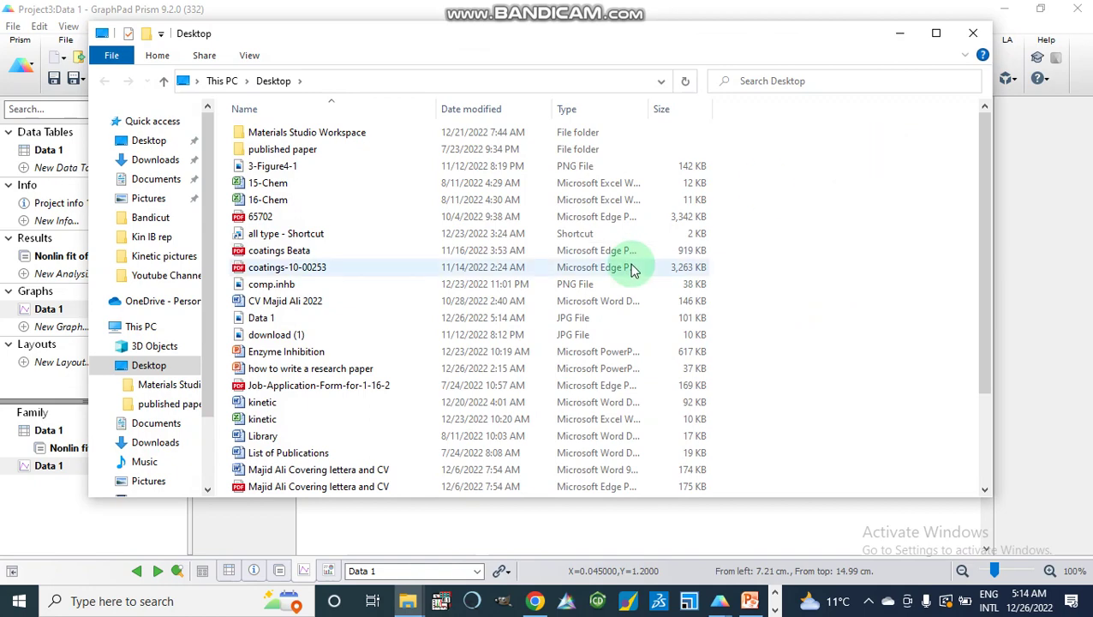
View the grayscale Data 1.jpg in Photos, then close it and minimize File Explorer
scroll(420, 311, "down", 3)
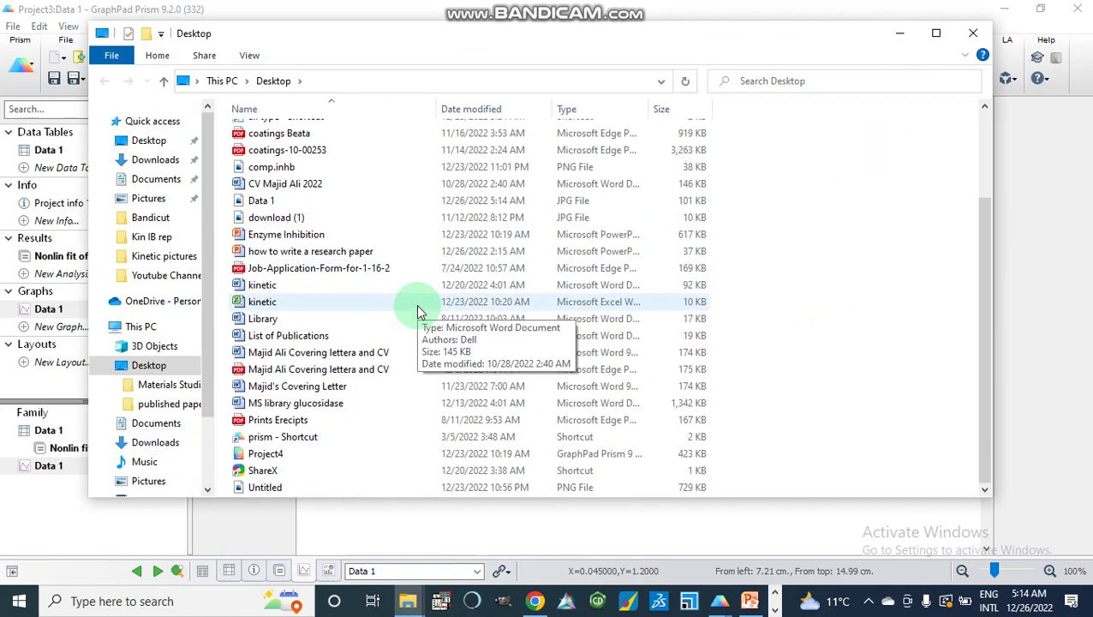
scroll(273, 424, "up", 2)
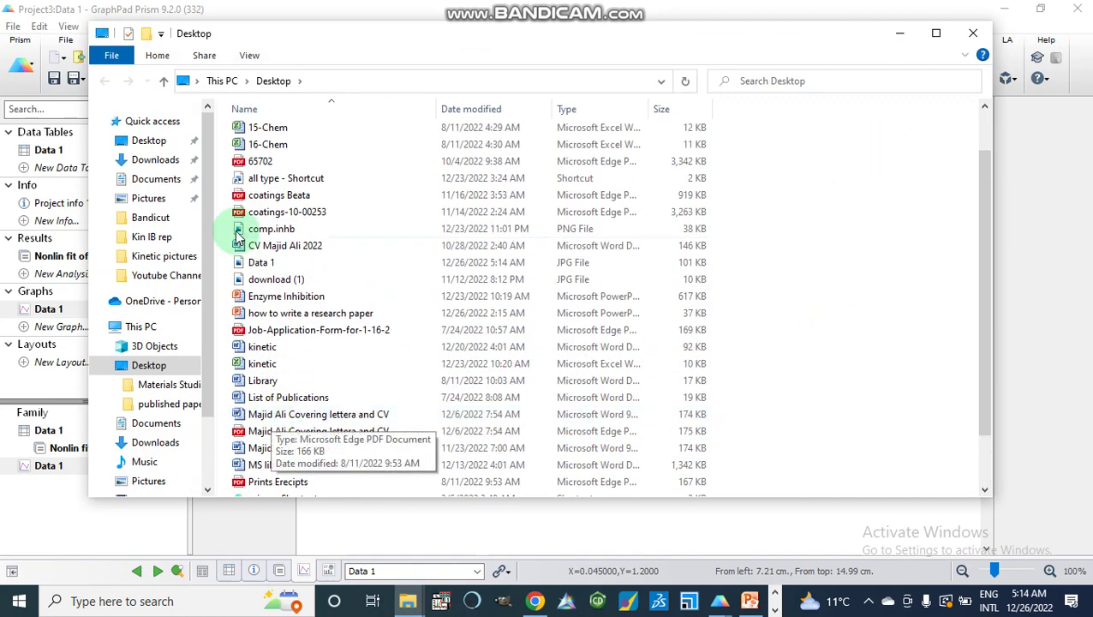
double_click(259, 263)
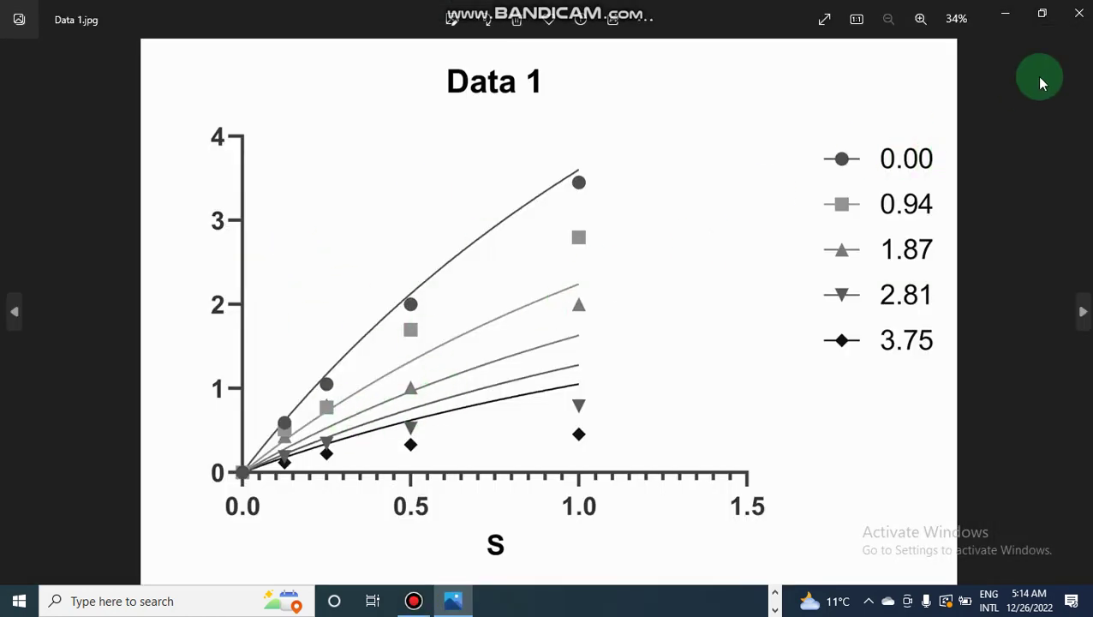
left_click(1076, 26)
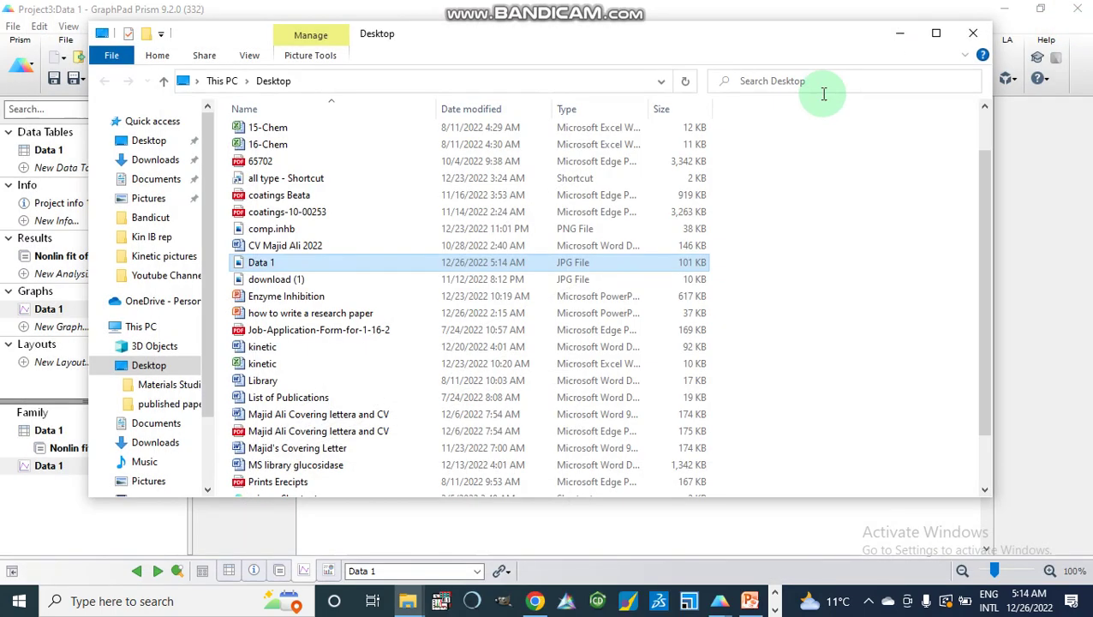
left_click(899, 32)
left_click(657, 176)
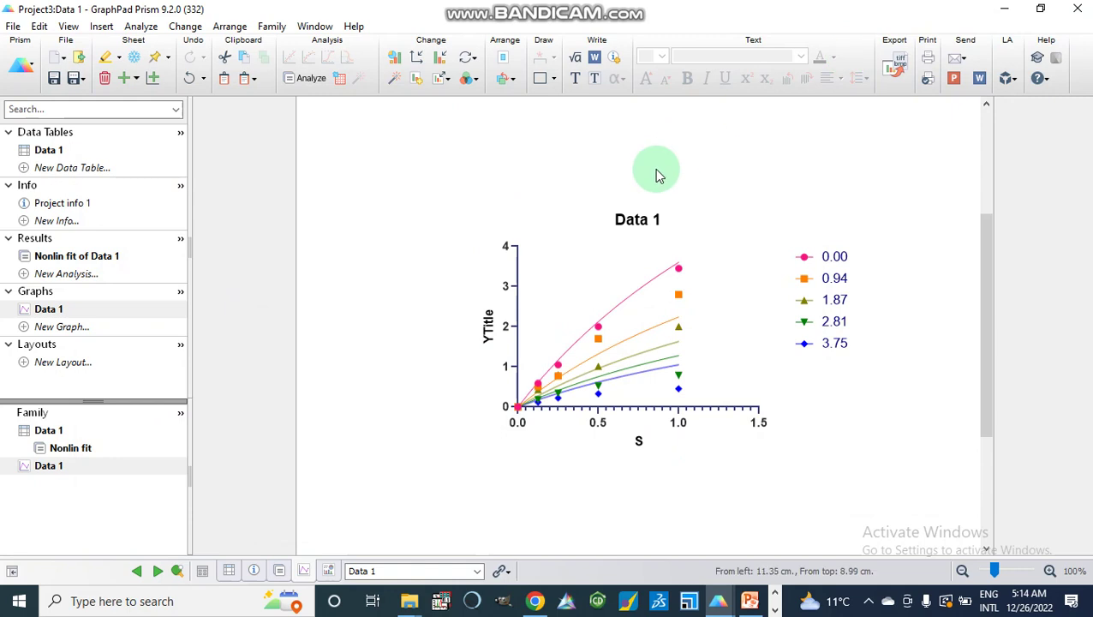
Dismiss the reopened Export Graph dialog and begin editing the YTitle Y-axis label
left_click(13, 27)
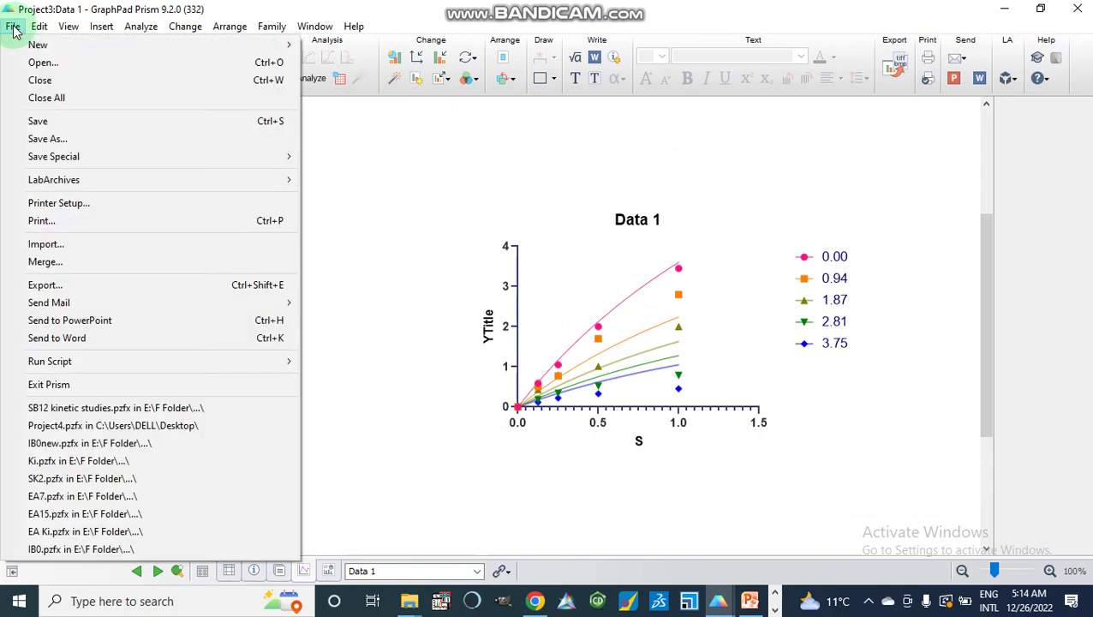
left_click(40, 290)
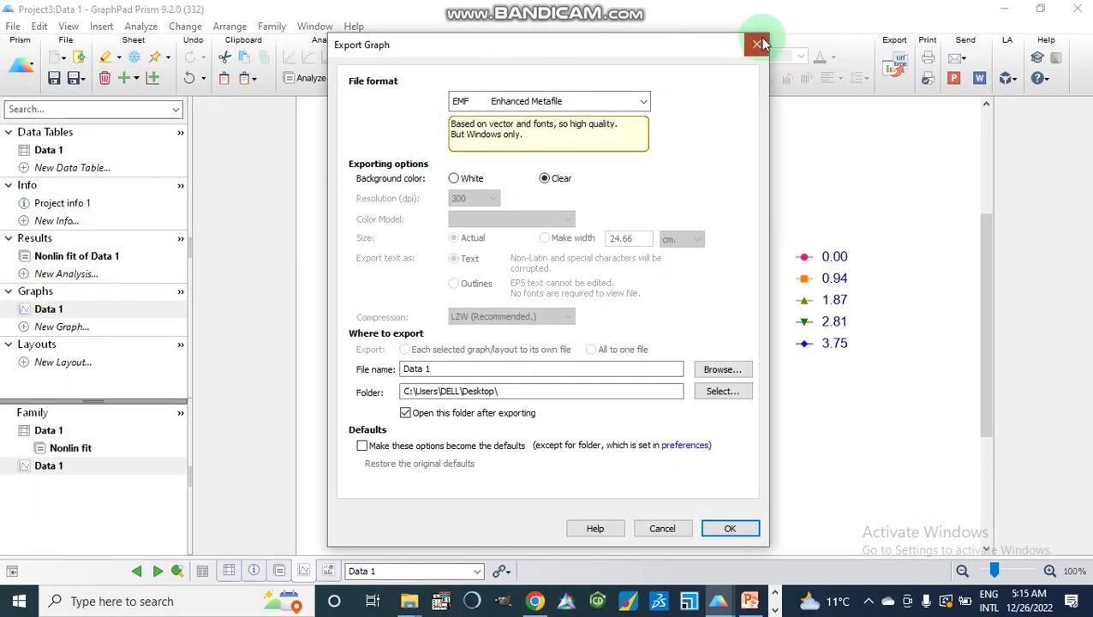
left_click(759, 47)
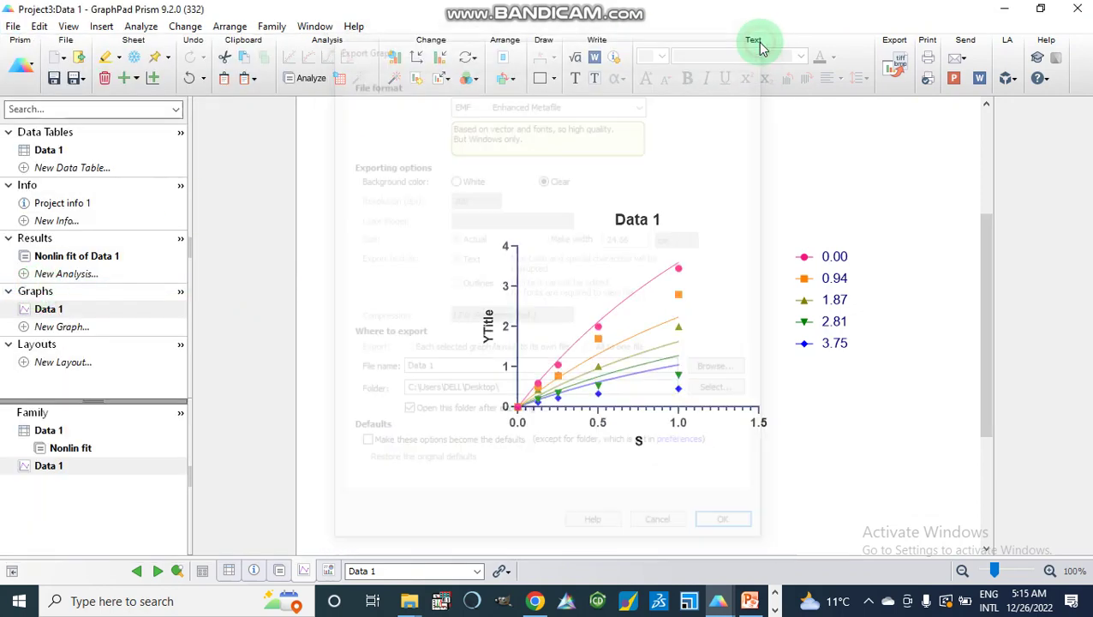
left_click(790, 476)
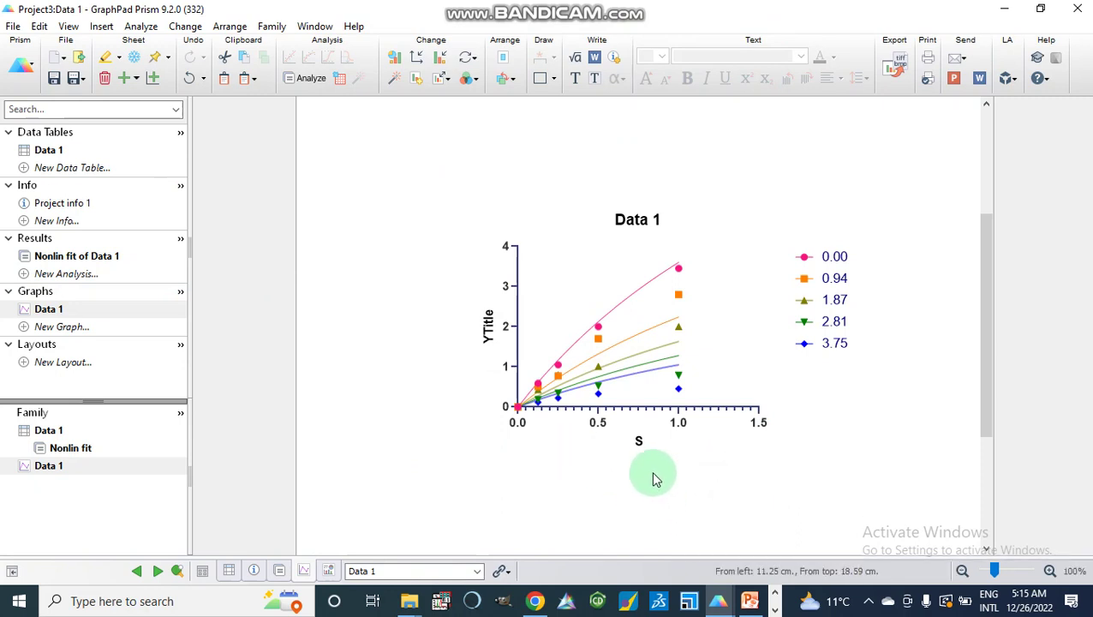
left_click(488, 330)
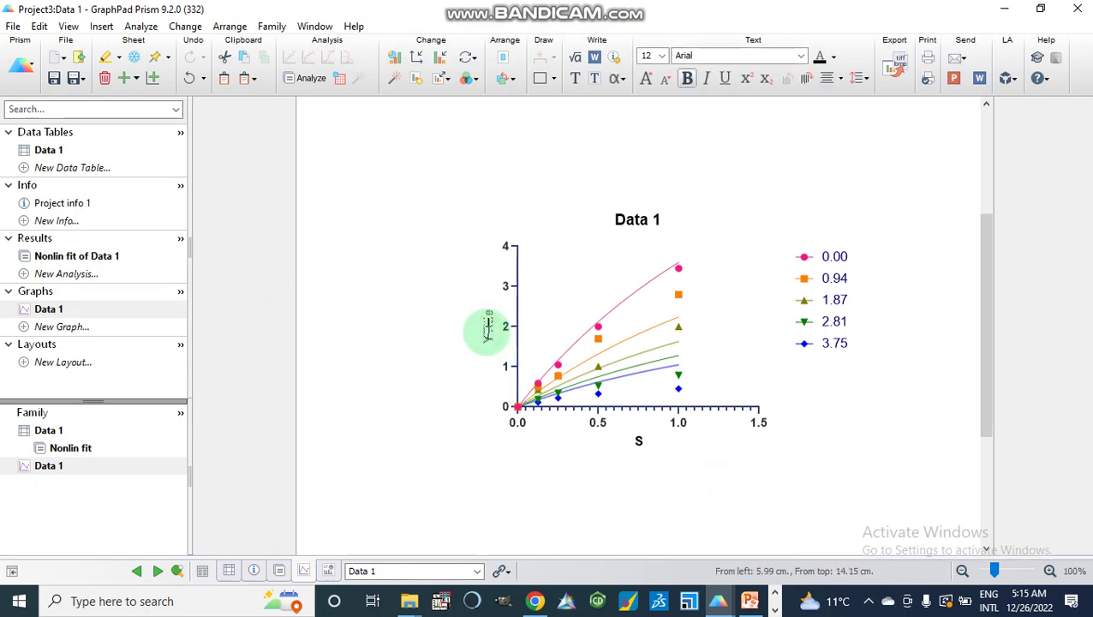